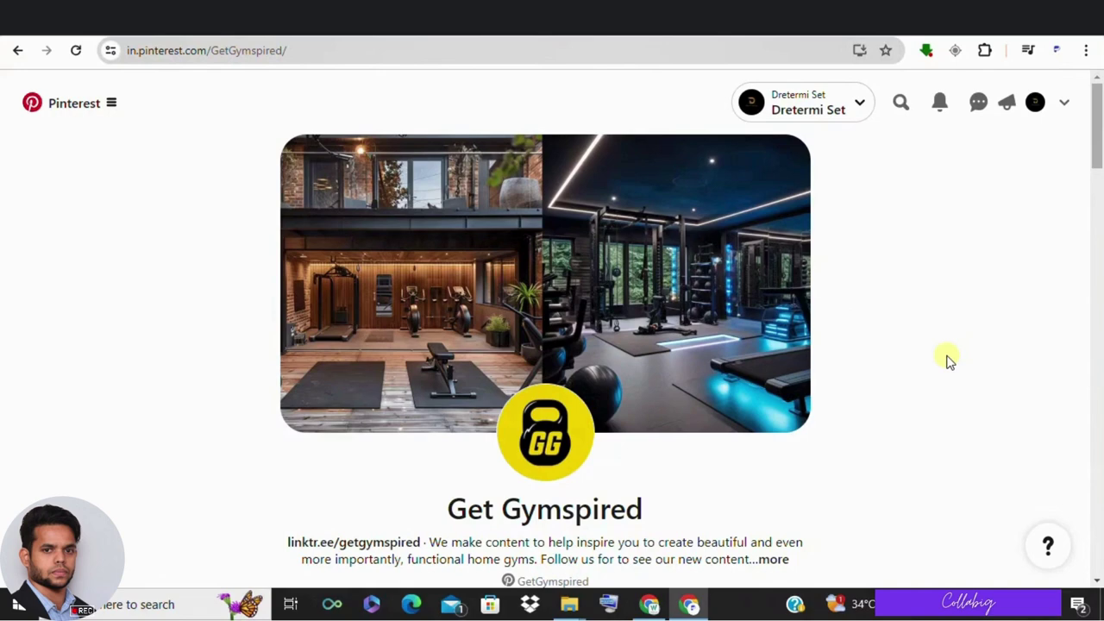
- Examine the follower count and monthly views on the Get Gymspired Pinterest profile
scroll(947, 360, down, 2)
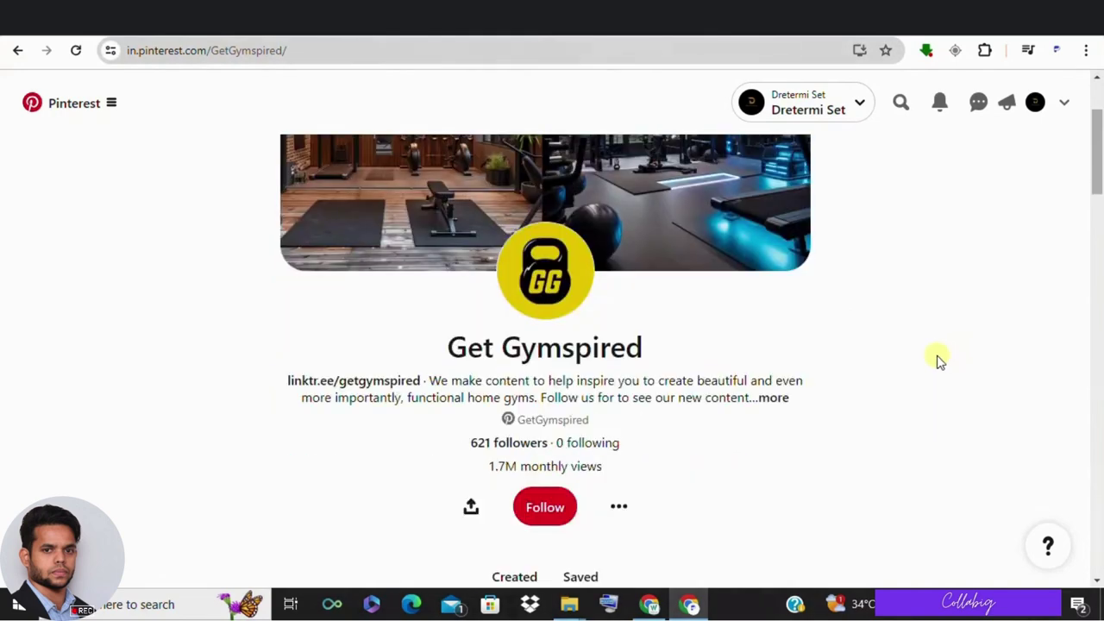
scroll(940, 361, up, 1)
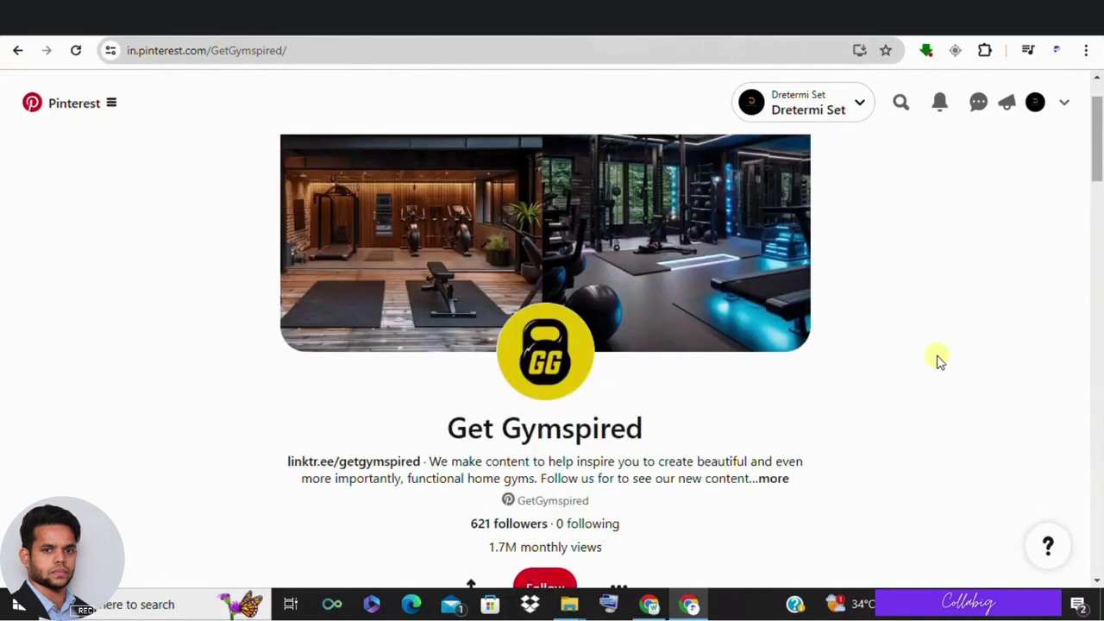
triple_click(506, 546)
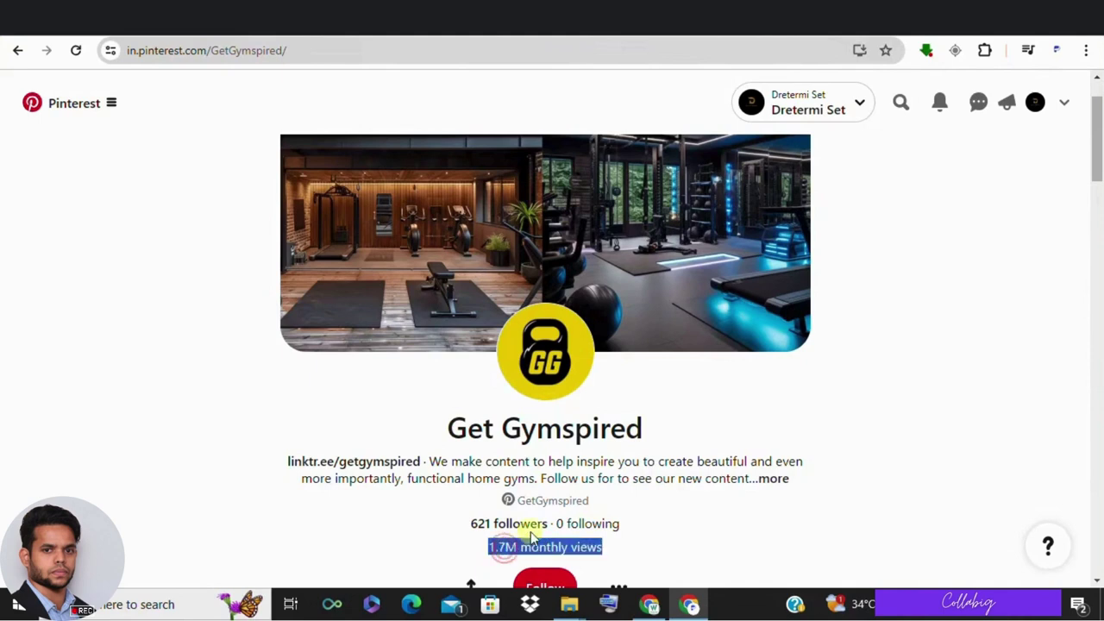
drag(509, 530, 414, 512)
click(325, 492)
- Browse the created Pins of the Get Gymspired profile, returning to the profile header
scroll(377, 479, down, 5)
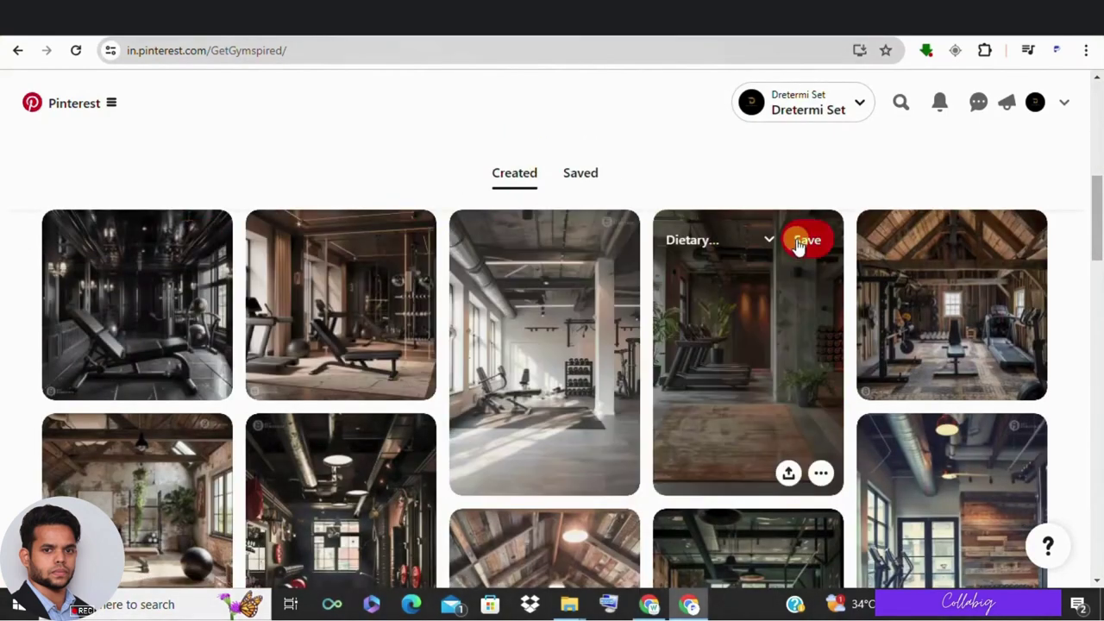
scroll(944, 301, down, 4)
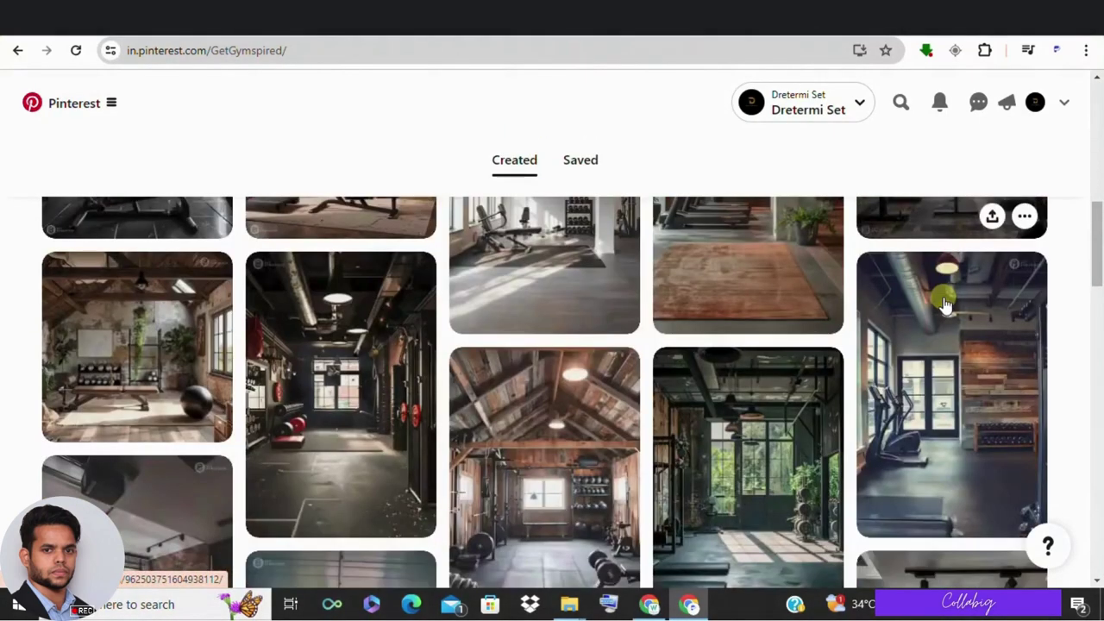
scroll(212, 259, down, 4)
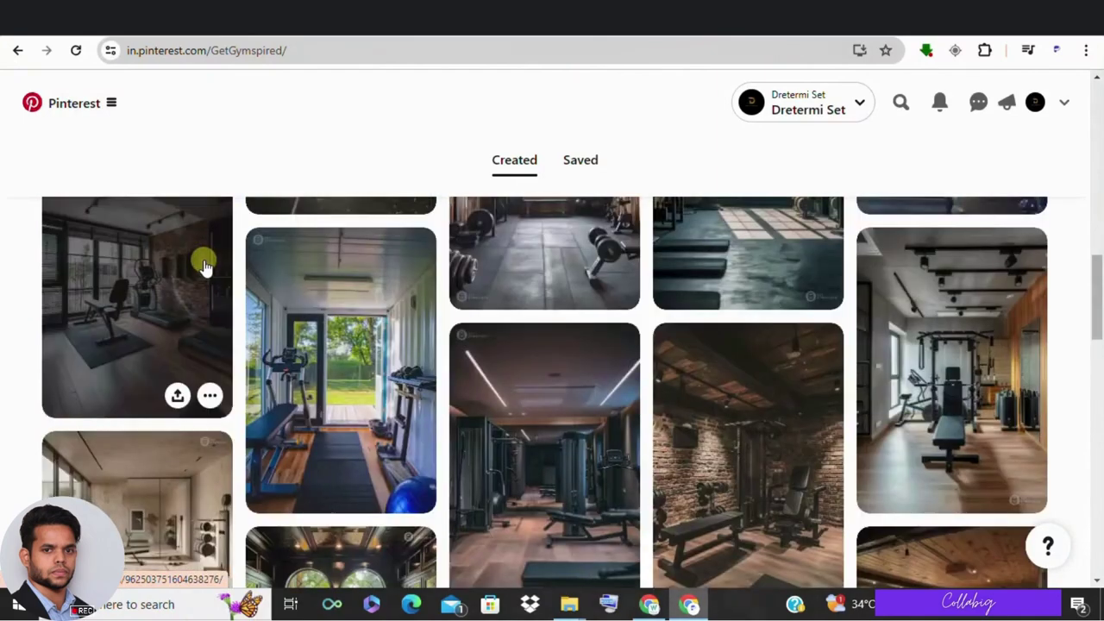
scroll(879, 319, down, 3)
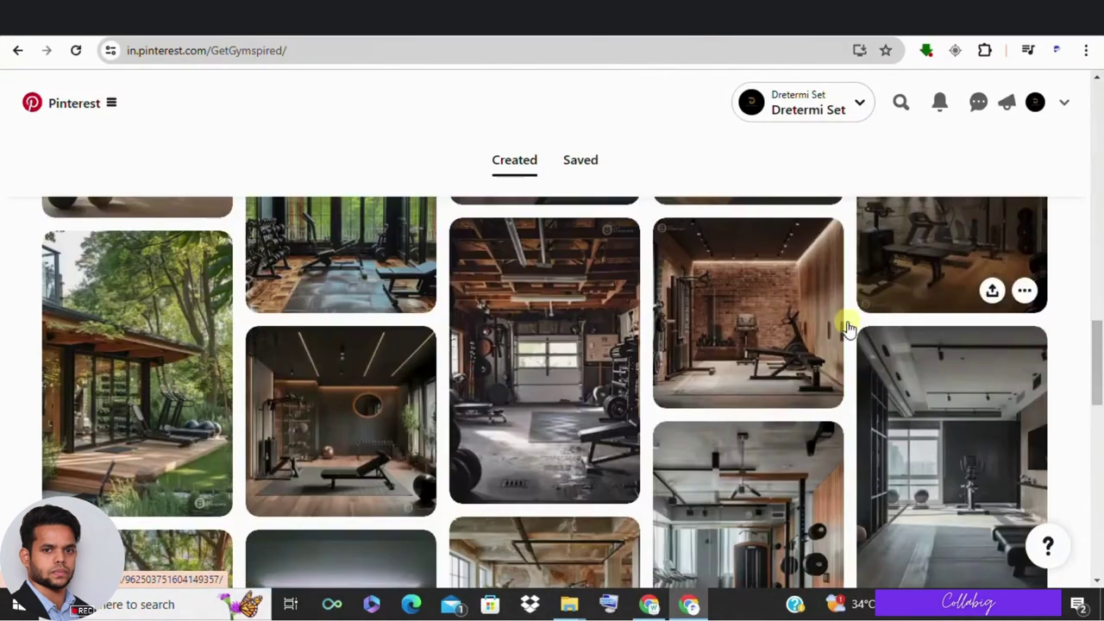
scroll(238, 335, up, 10)
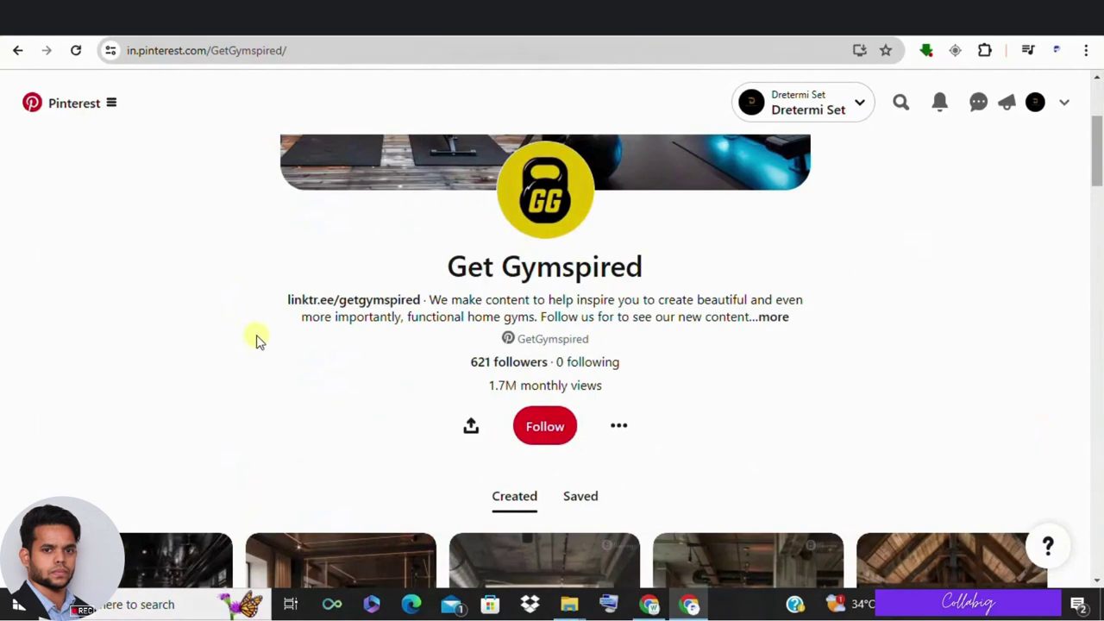
scroll(255, 339, up, 3)
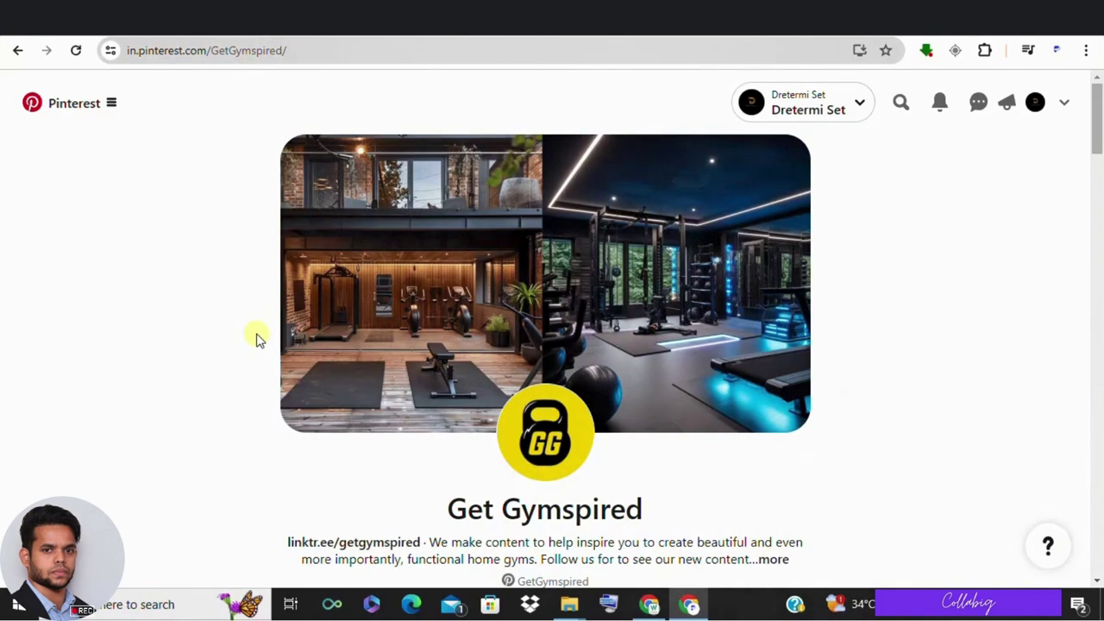
scroll(958, 354, down, 1)
scroll(958, 353, up, 1)
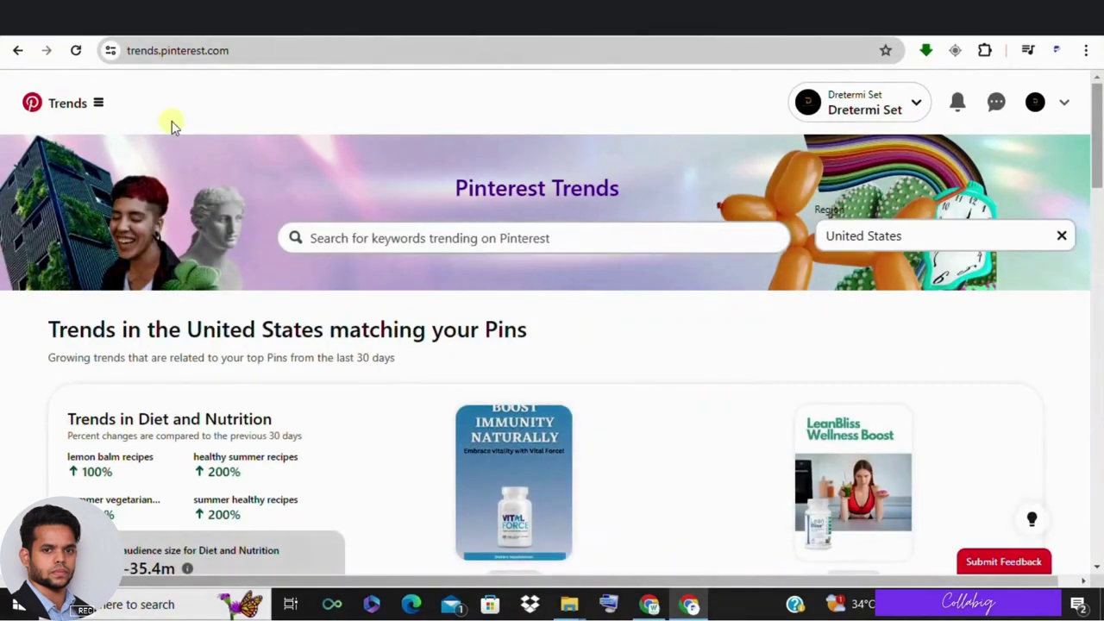
- On Pinterest Trends, browse the pages of top trends in the United States this month
click(202, 50)
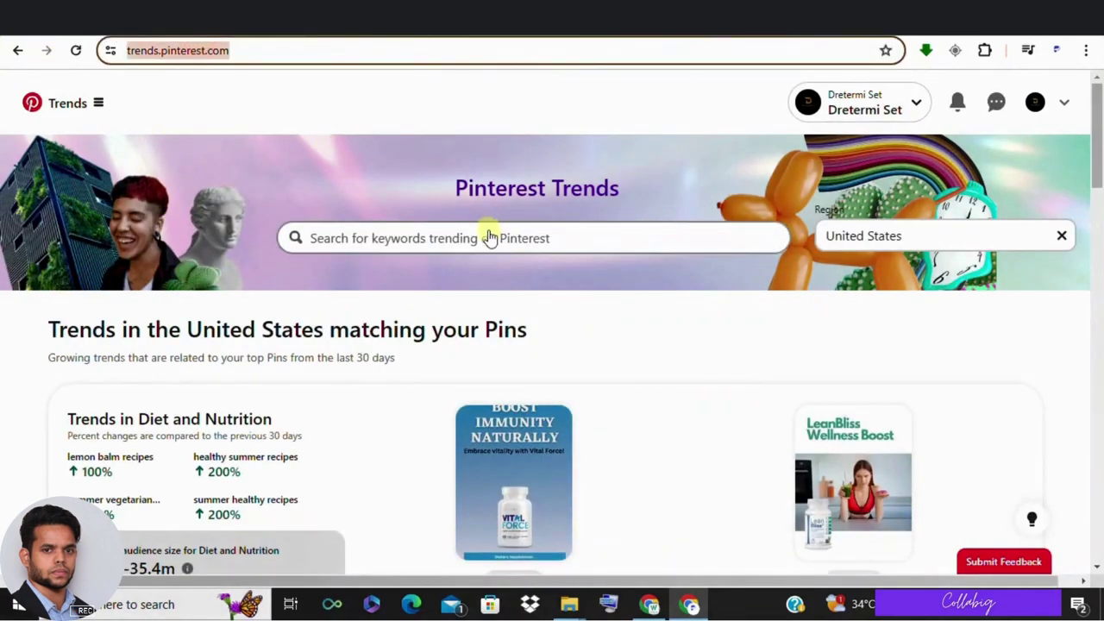
scroll(488, 238, down, 5)
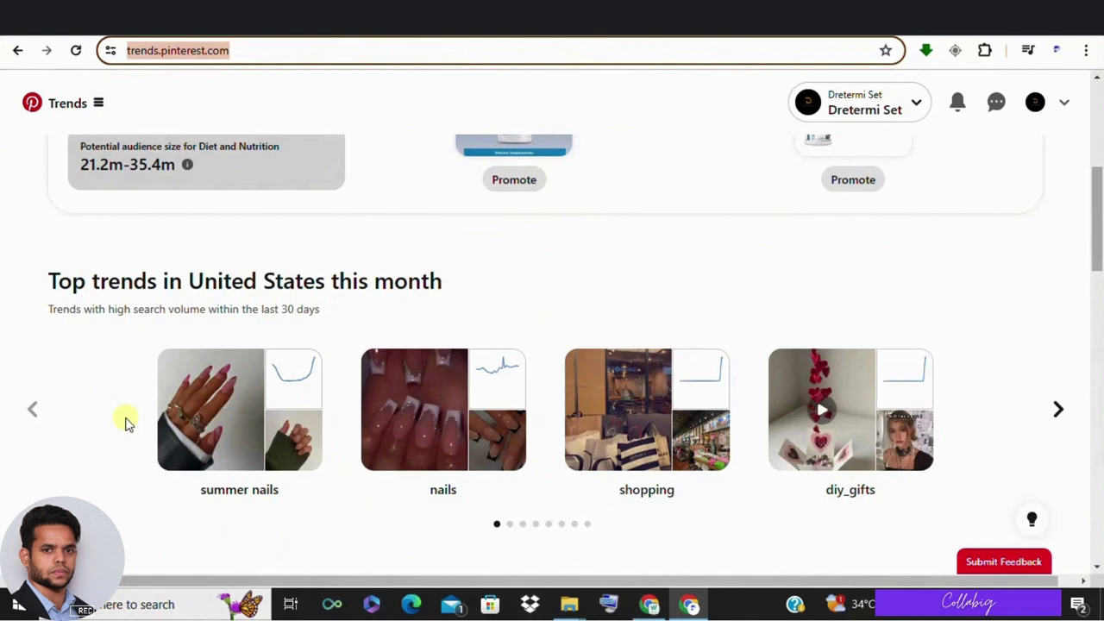
click(1059, 421)
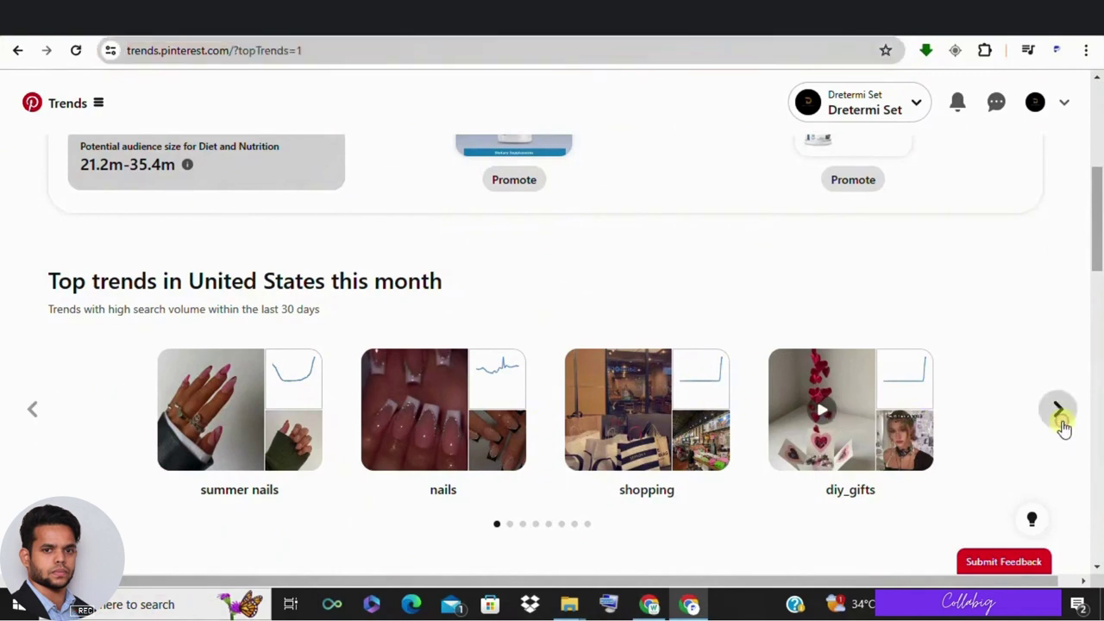
click(1061, 418)
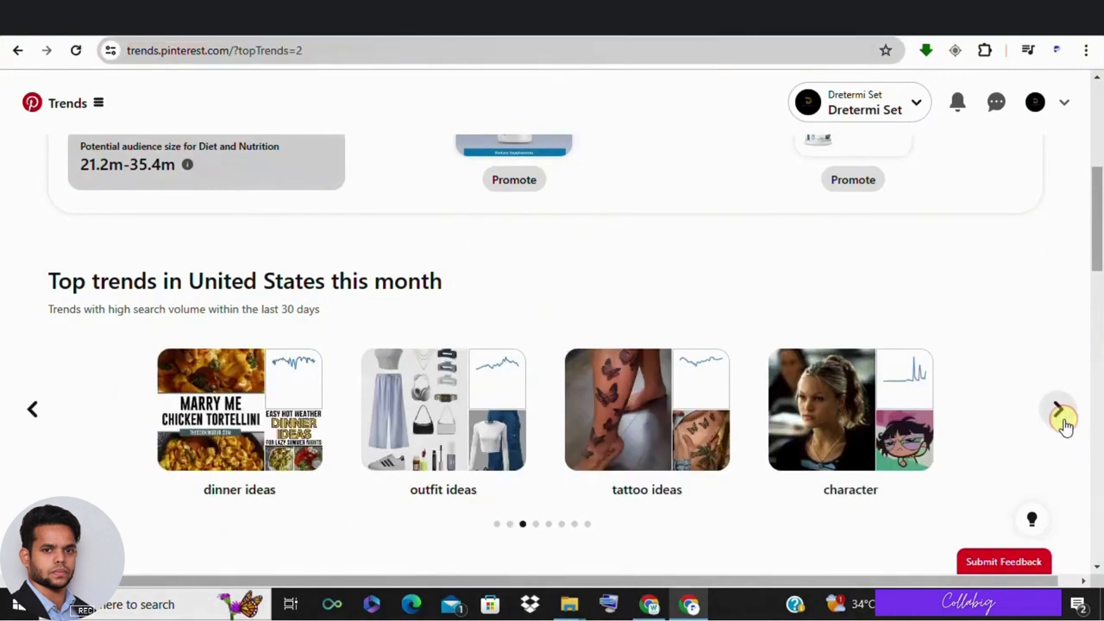
click(1060, 419)
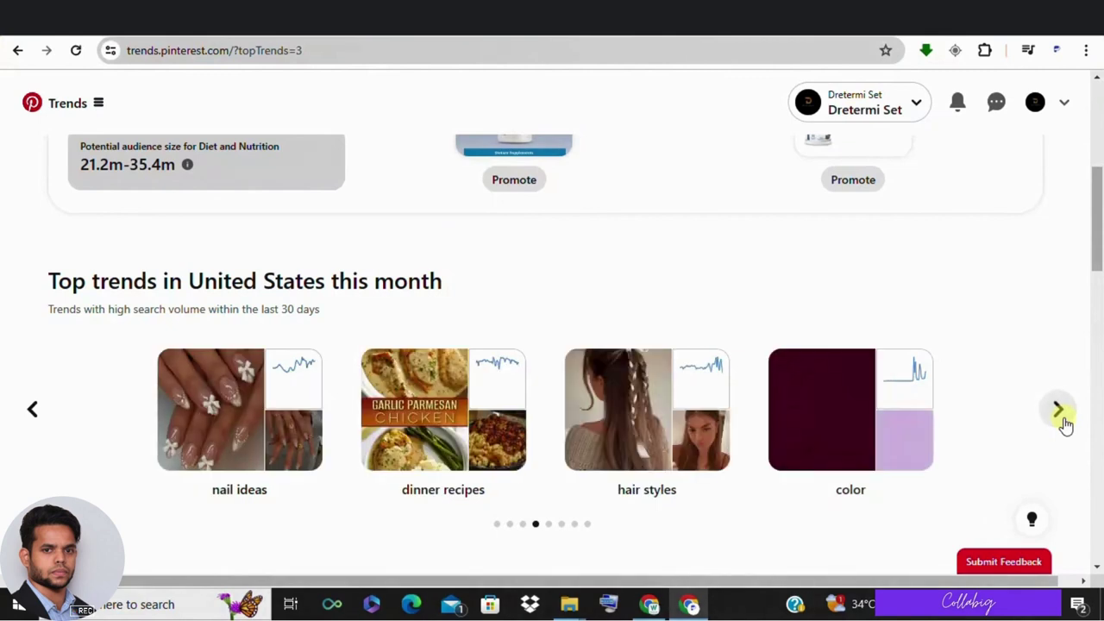
click(1060, 419)
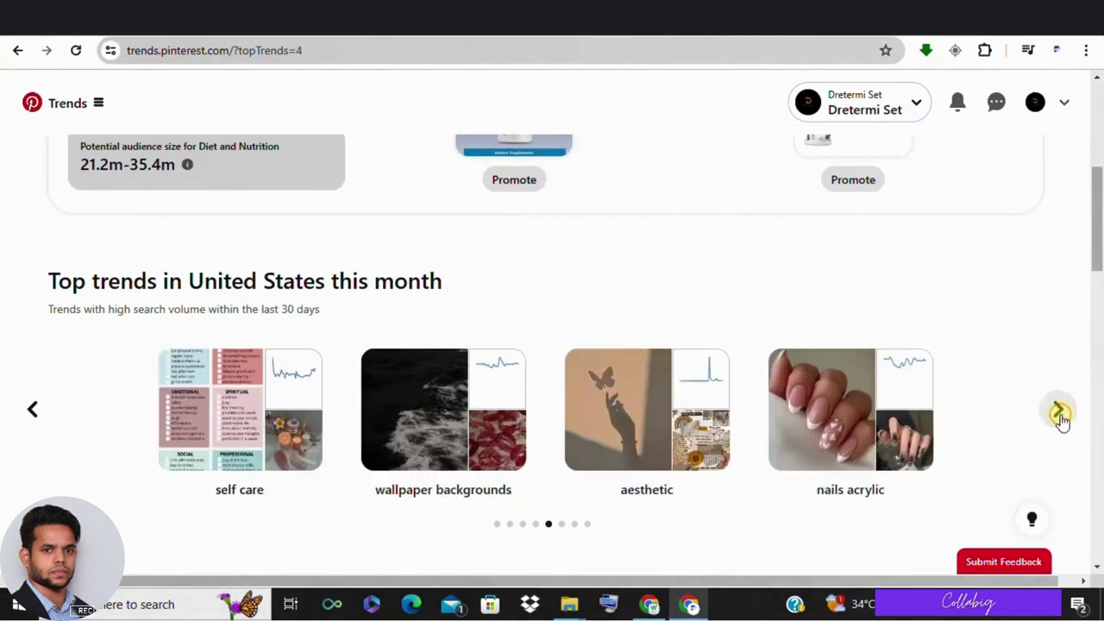
click(1058, 414)
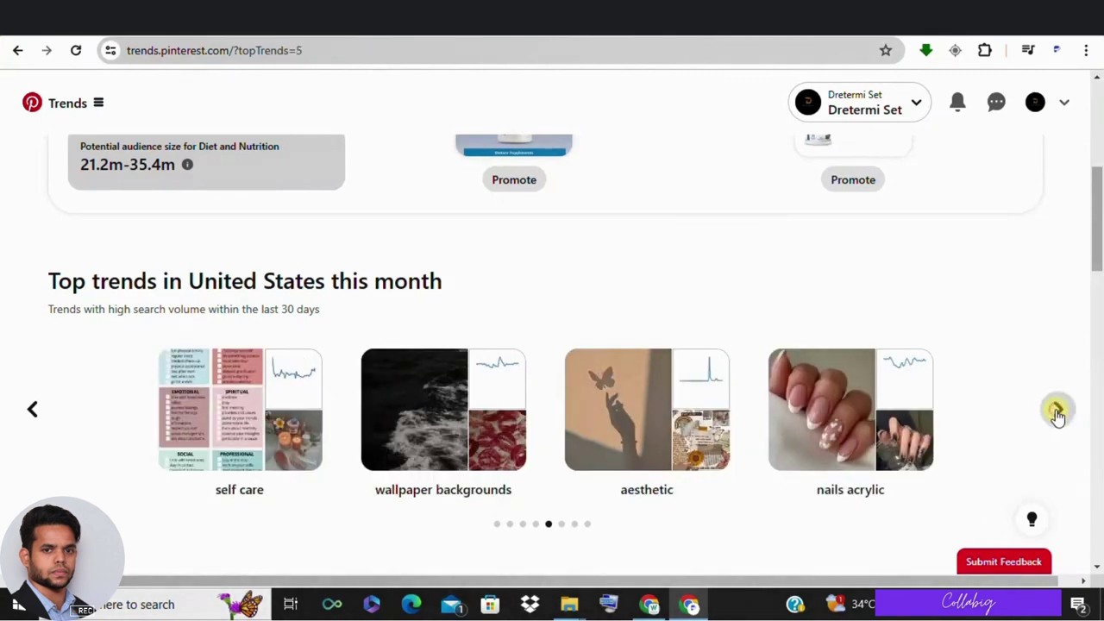
click(1058, 413)
scroll(142, 250, up, 3)
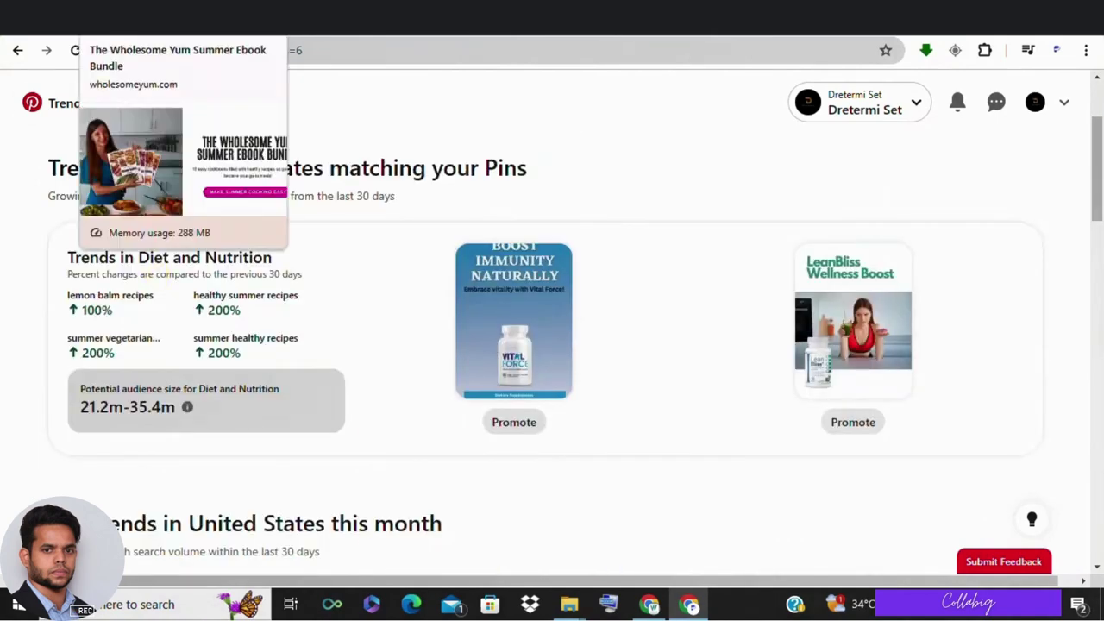
- Switch to the Wholesome Yum Summer Ebook Bundle page and review the cookbooks and features it offers
click(129, 18)
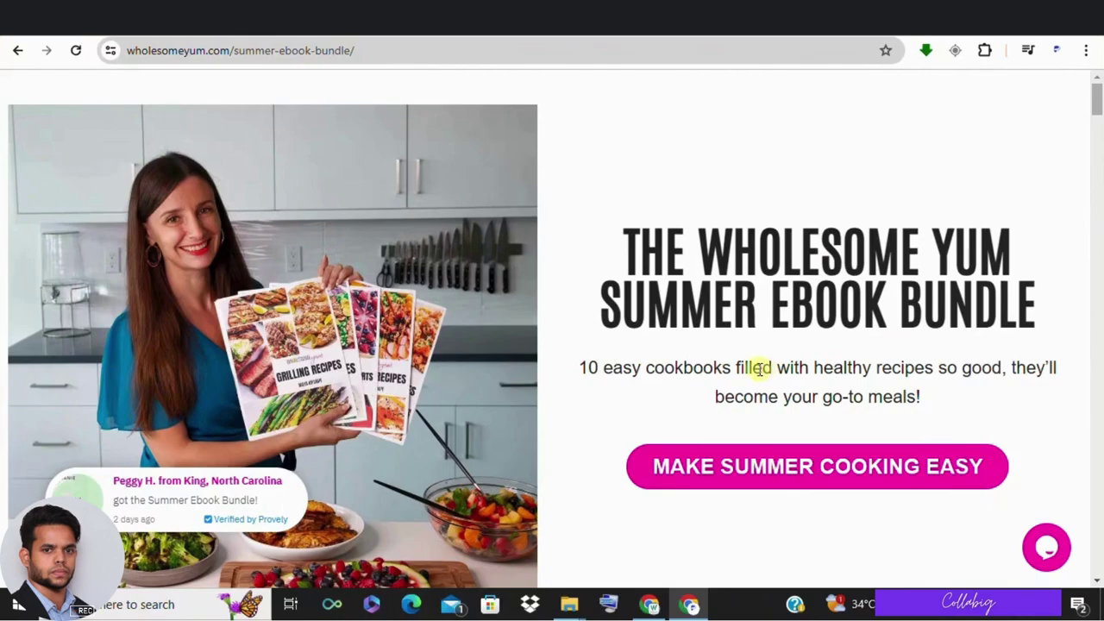
scroll(759, 367, down, 10)
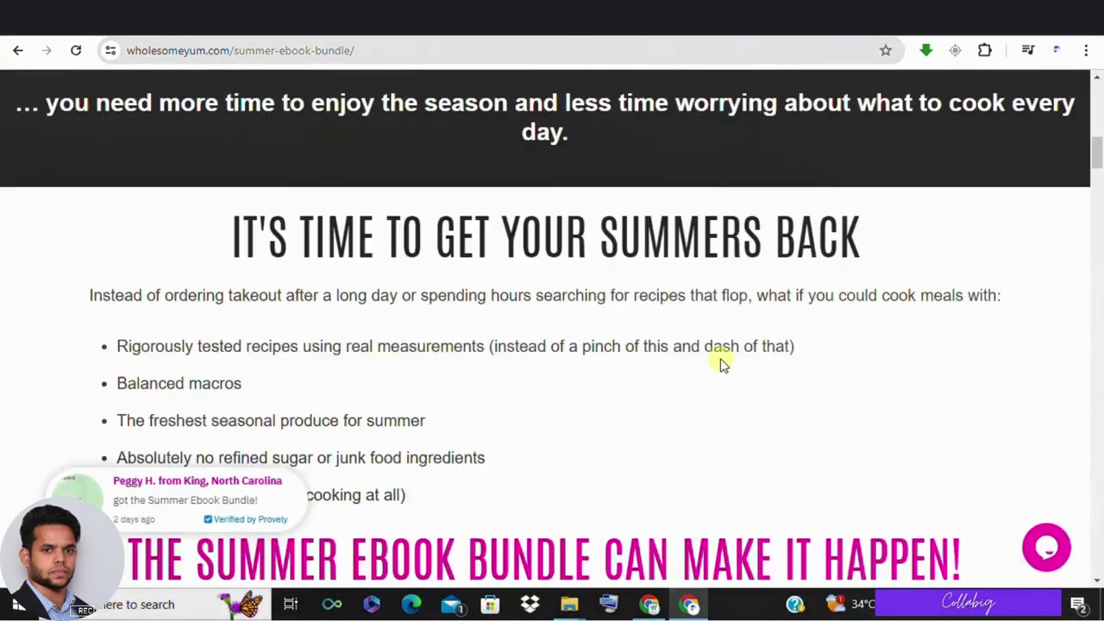
scroll(720, 362, down, 7)
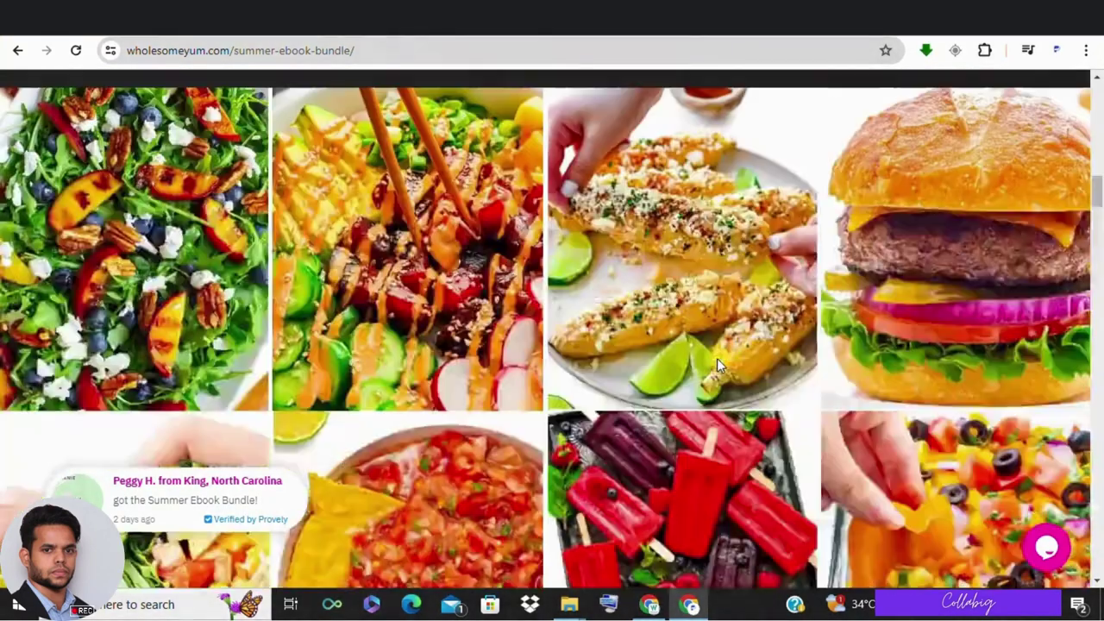
scroll(717, 358, down, 10)
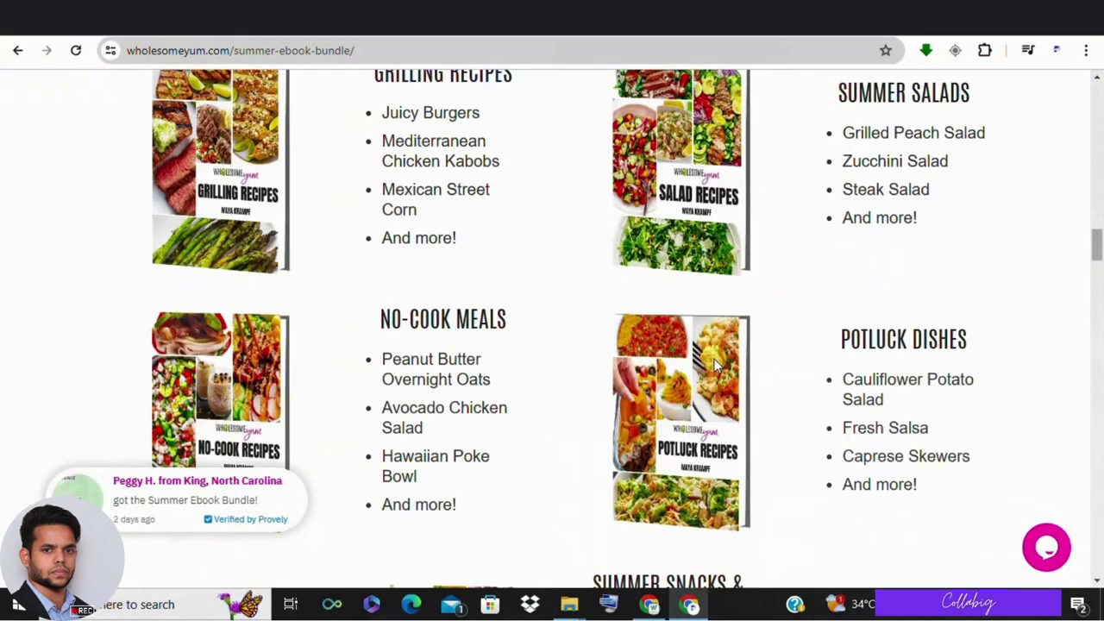
scroll(502, 284, down, 6)
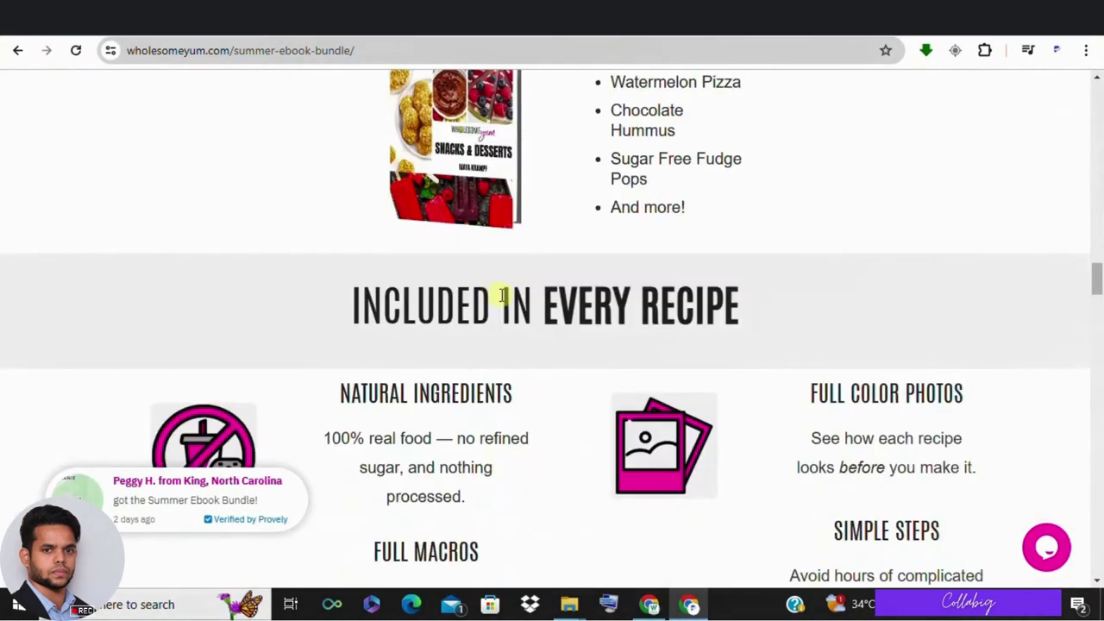
scroll(502, 295, down, 7)
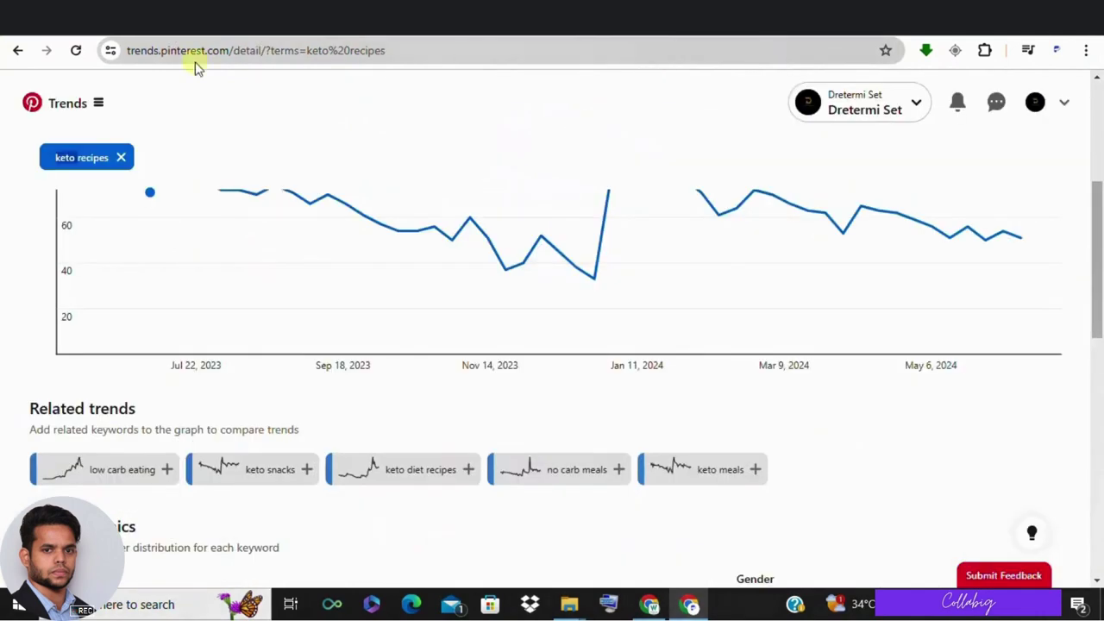
- On the keto recipes trend page, search comparison keywords for "keto re" and pick the suggestion keto recipes easy
scroll(271, 298, up, 5)
click(197, 230)
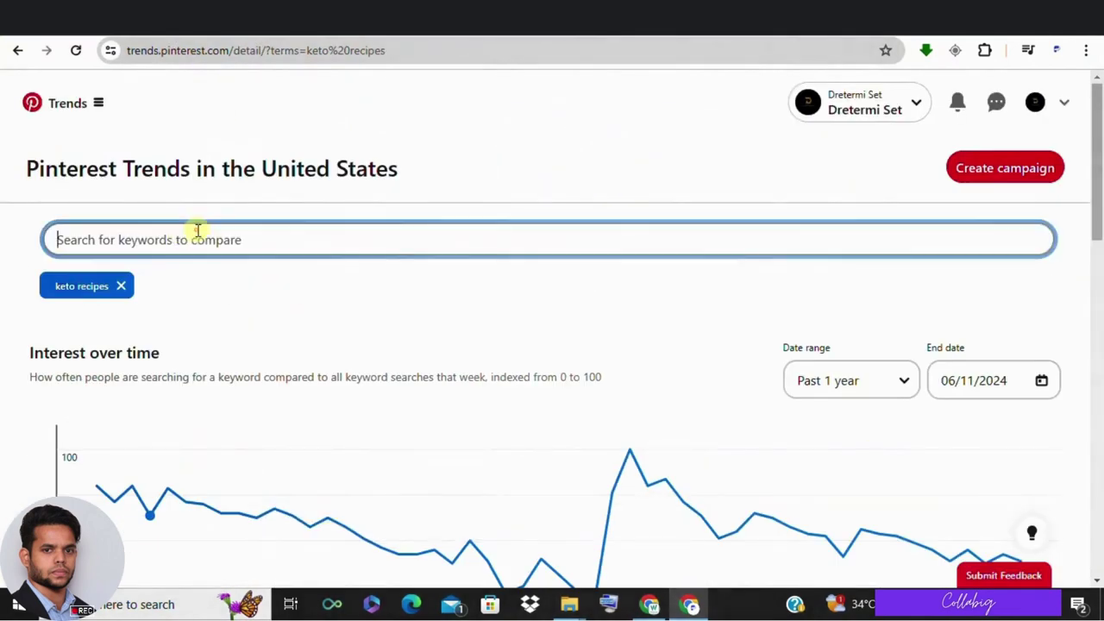
text(ket)
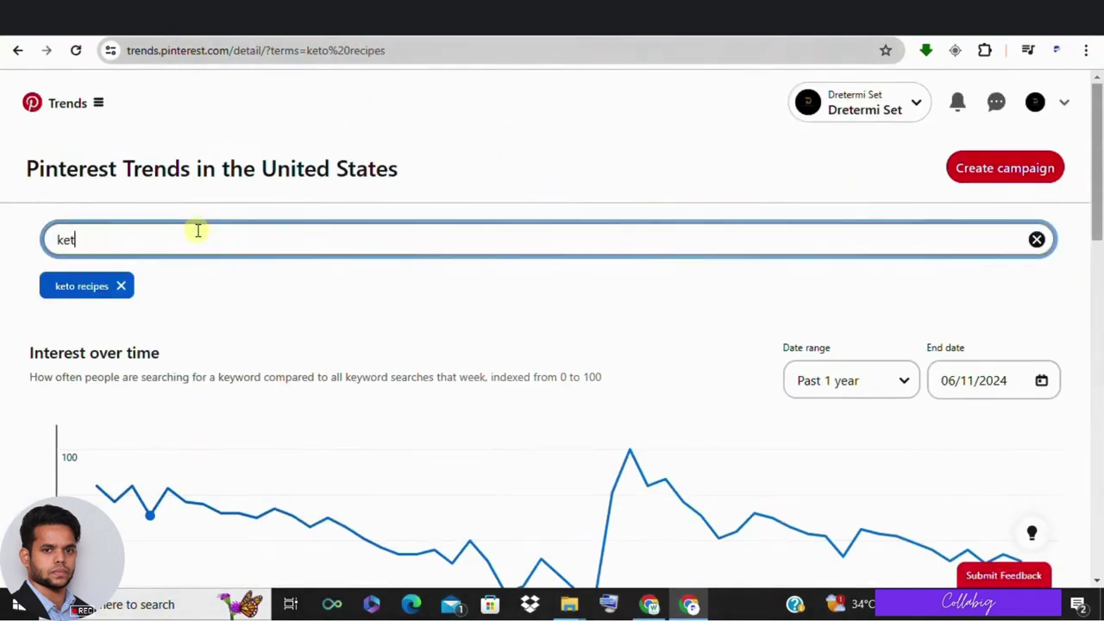
text(o re)
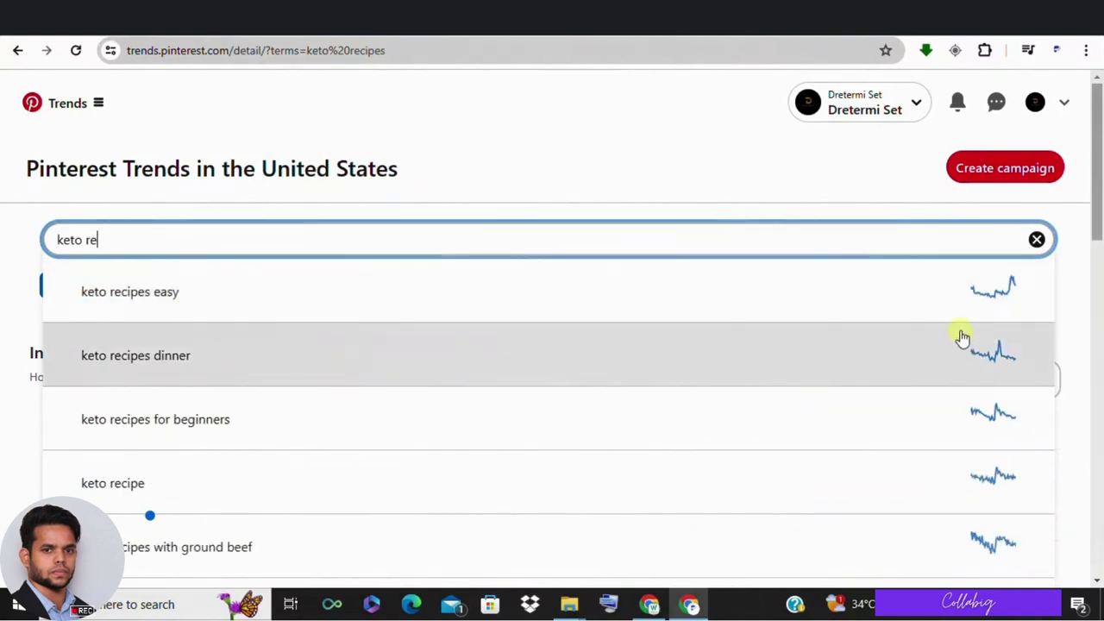
click(188, 300)
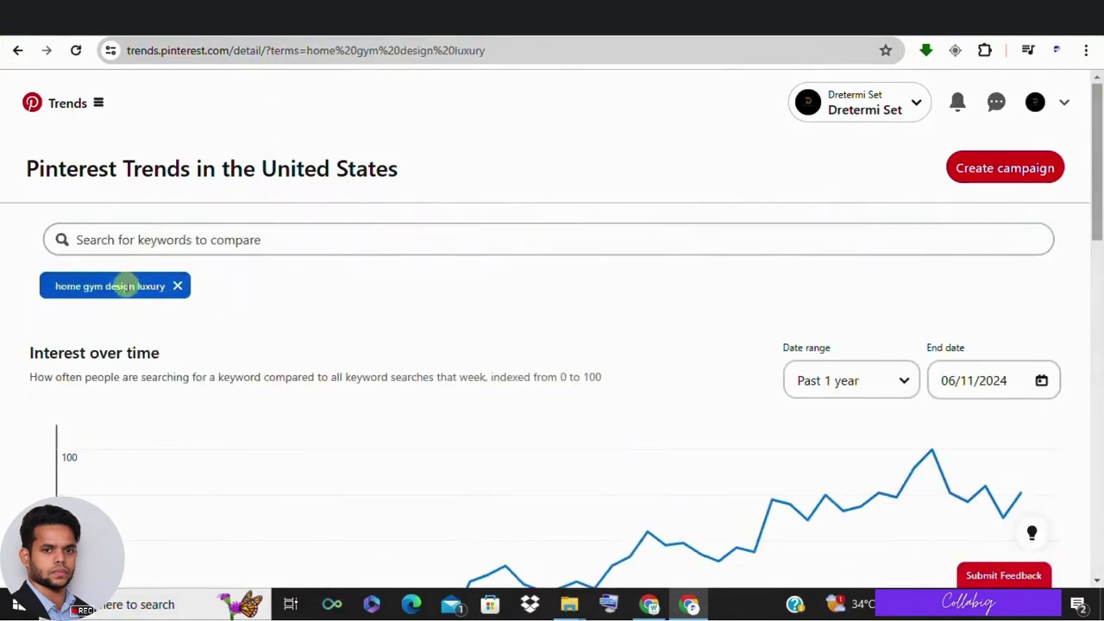
- On the home gym design luxury trend page, search for "home gym", review the suggested keywords' trend lines, and dismiss the suggestions
click(135, 238)
text(ho)
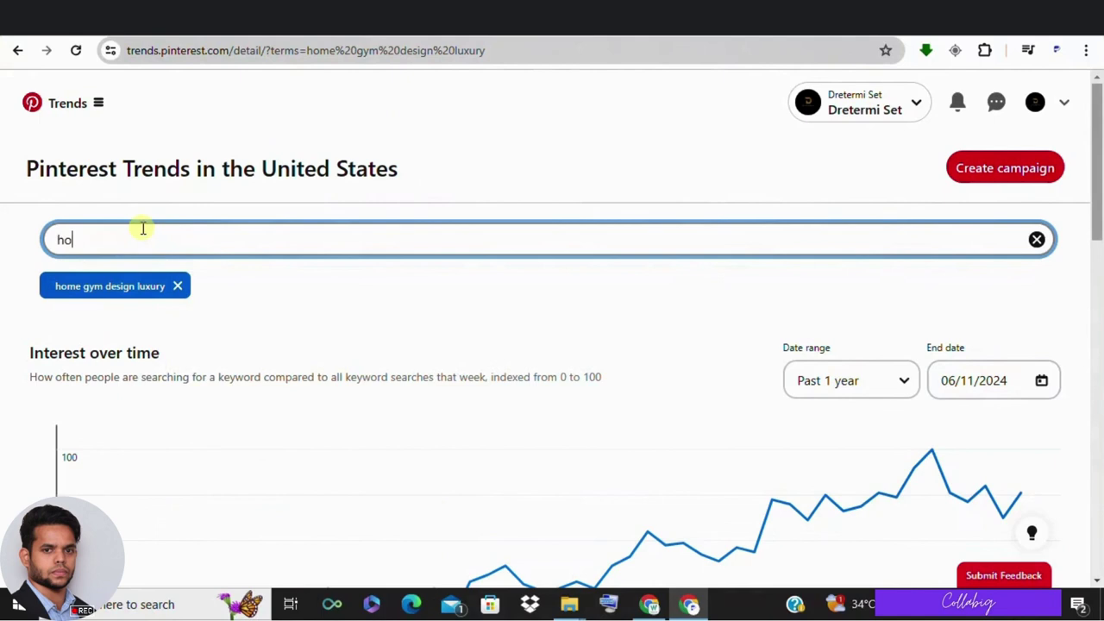
text(me gym)
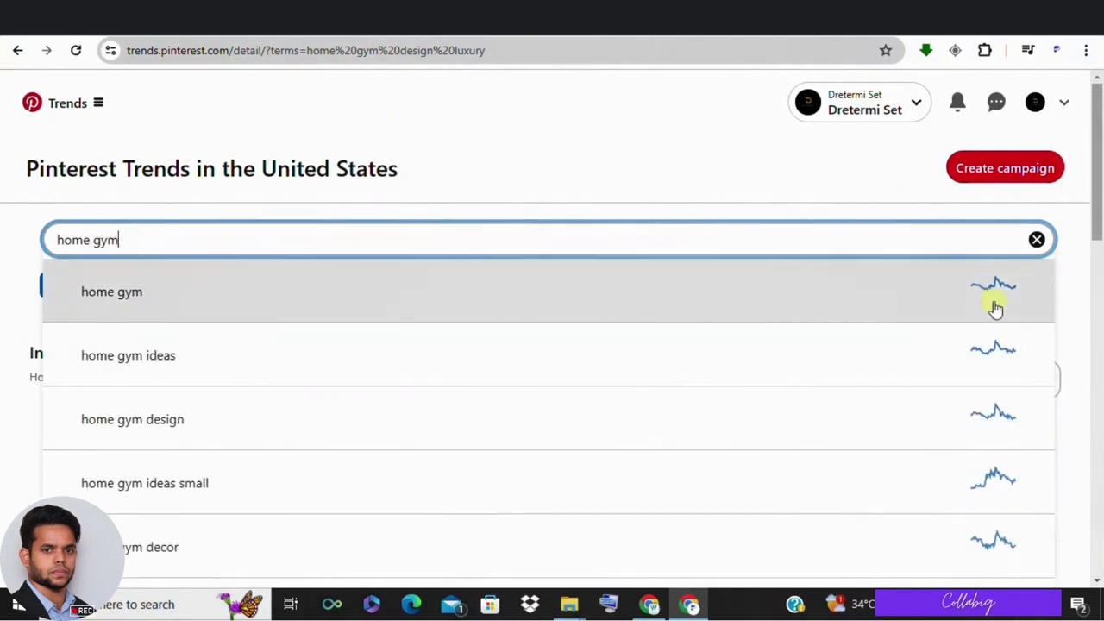
scroll(1000, 423, down, 1)
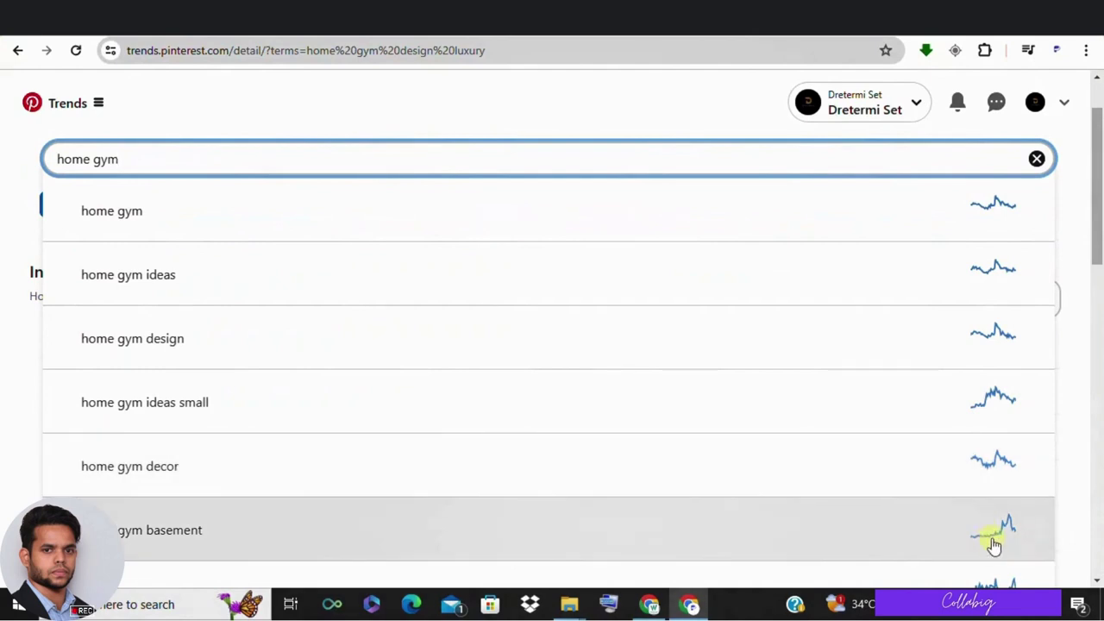
scroll(796, 340, down, 1)
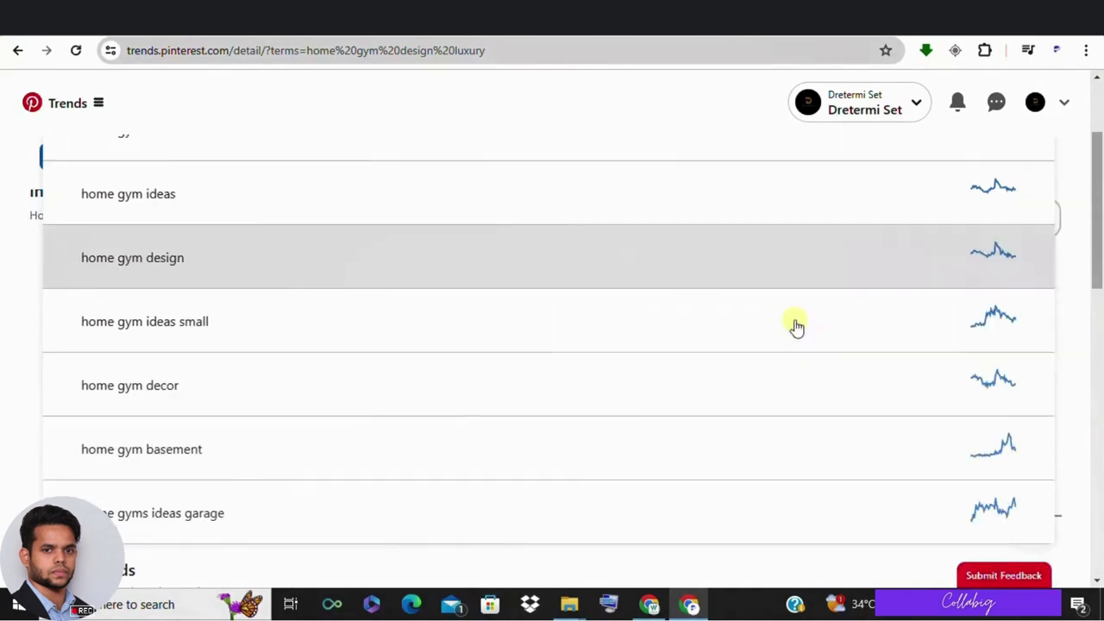
scroll(831, 453, down, 1)
scroll(943, 357, up, 2)
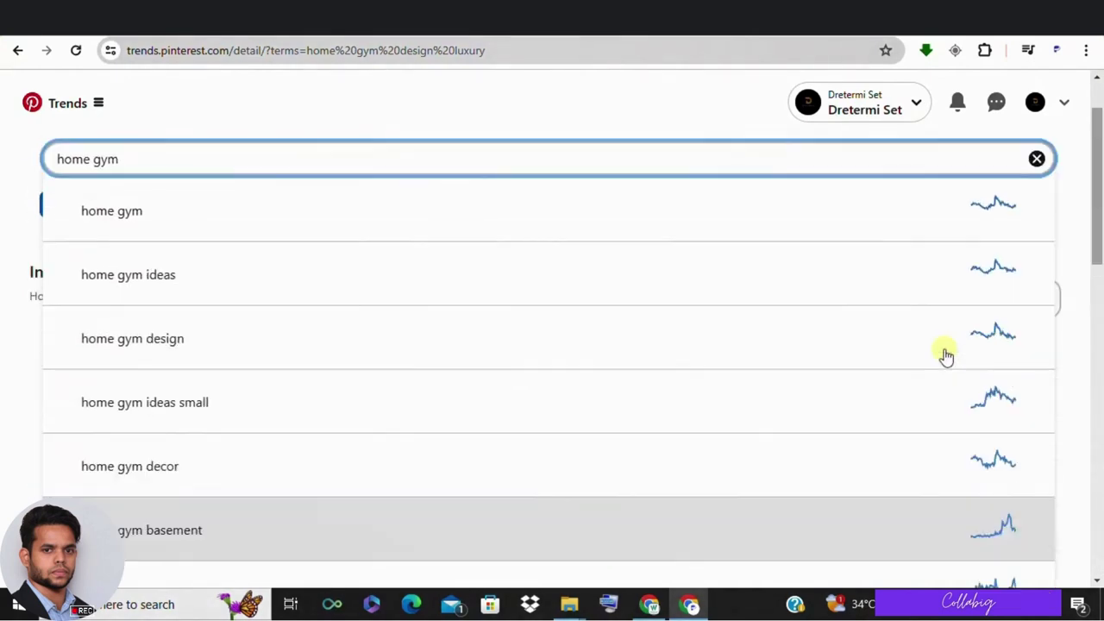
click(4, 314)
- Review the interest over time, age and gender demographics, and popular pins for the keyword home gym design luxury
scroll(438, 369, down, 2)
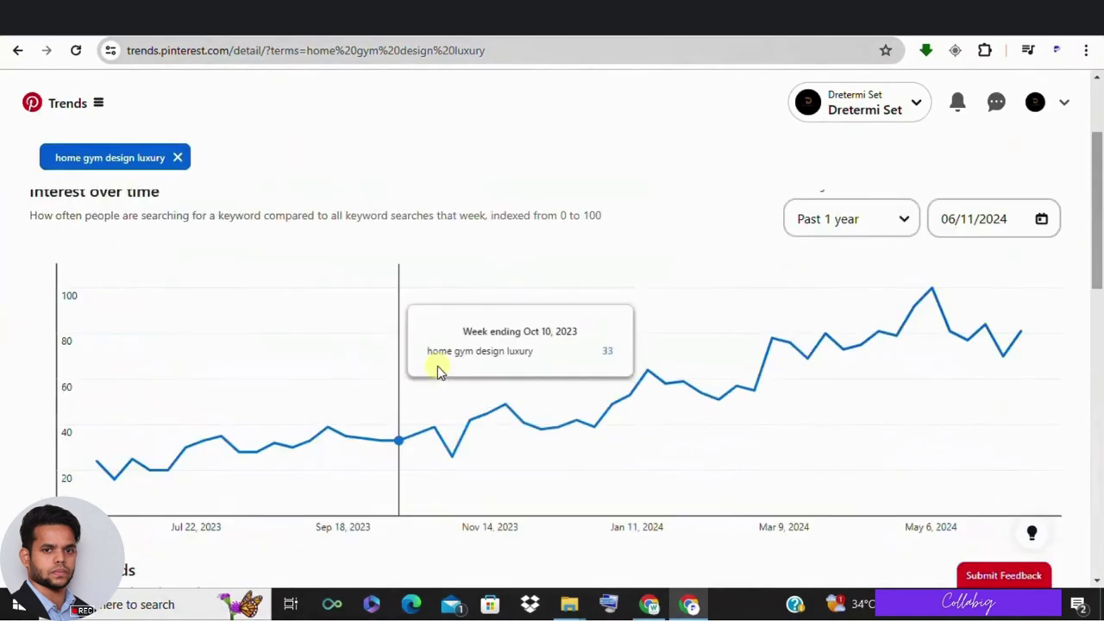
scroll(935, 326, down, 10)
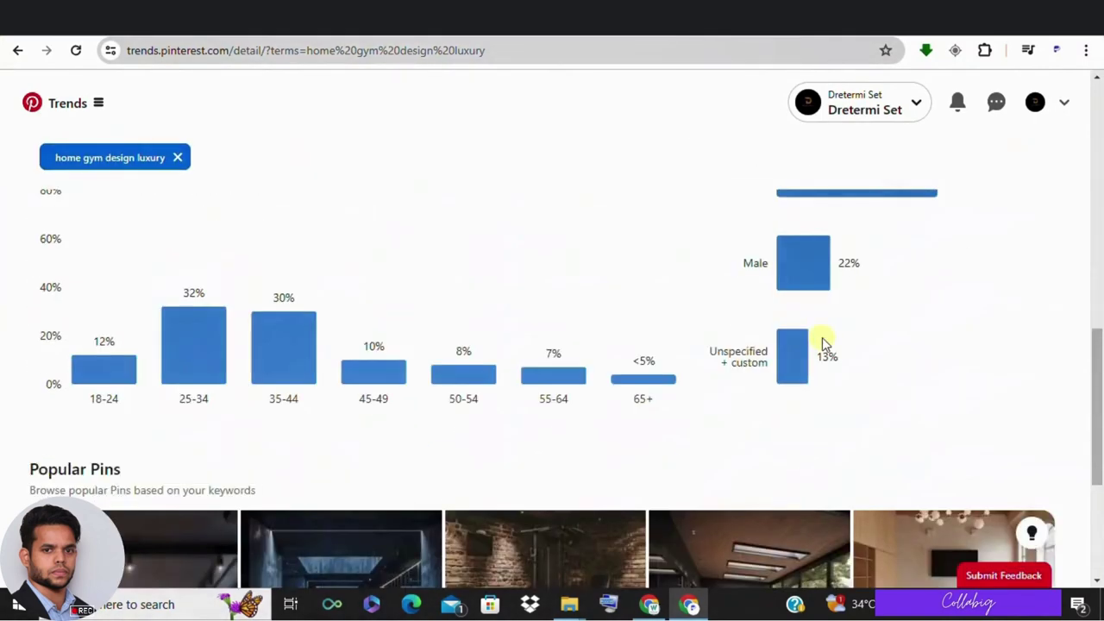
scroll(821, 337, down, 2)
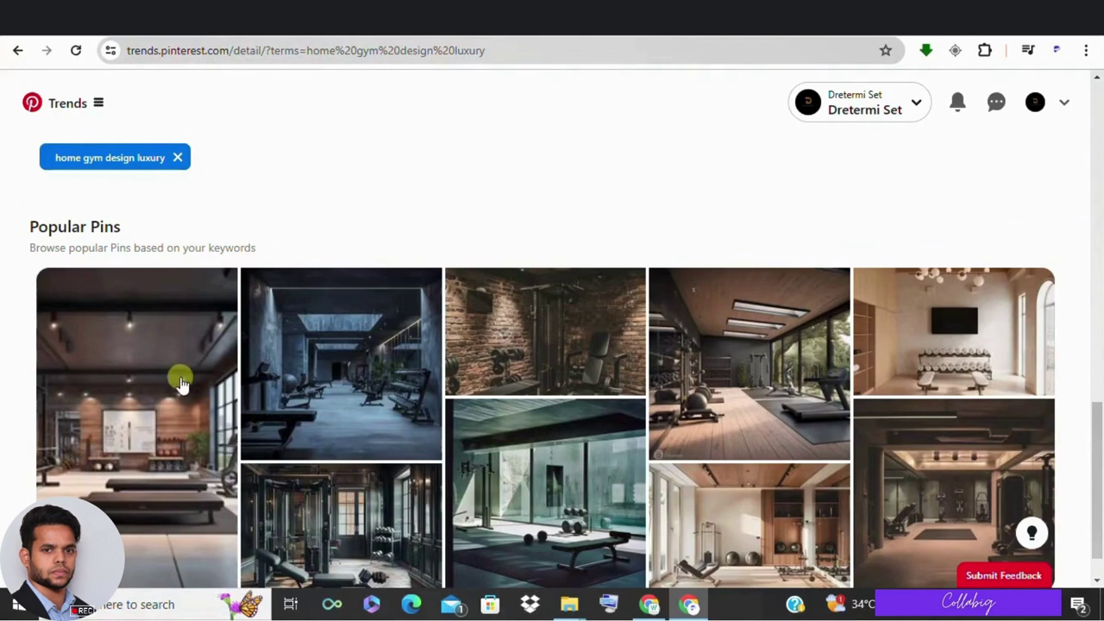
scroll(574, 365, down, 1)
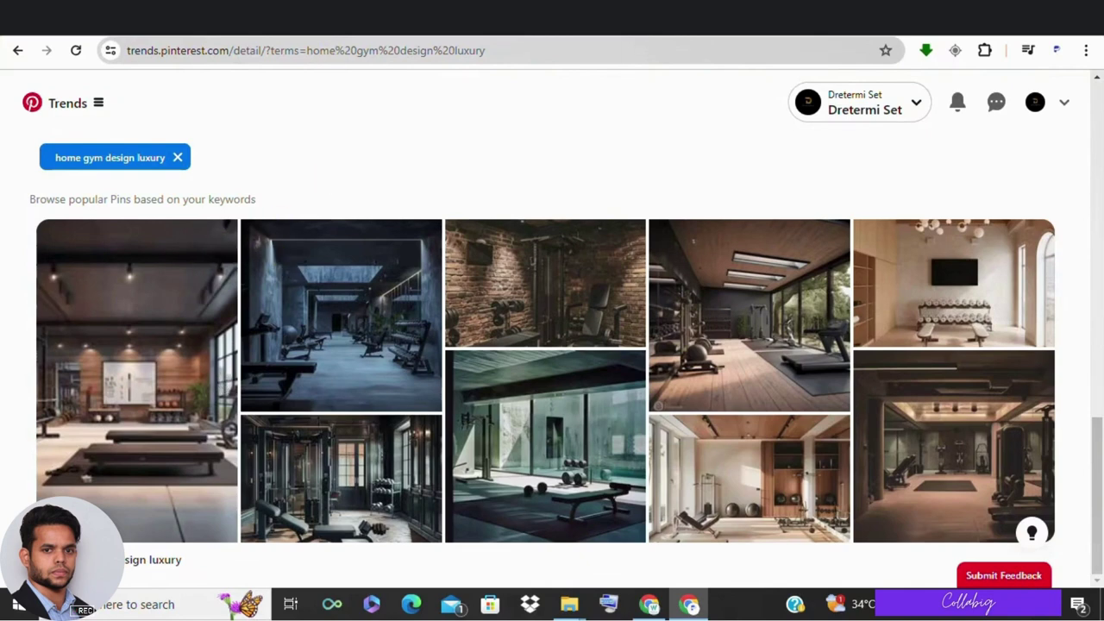
- Switch to the Get Gymspired Pinterest profile and look through its profile details and created pins
click(293, 17)
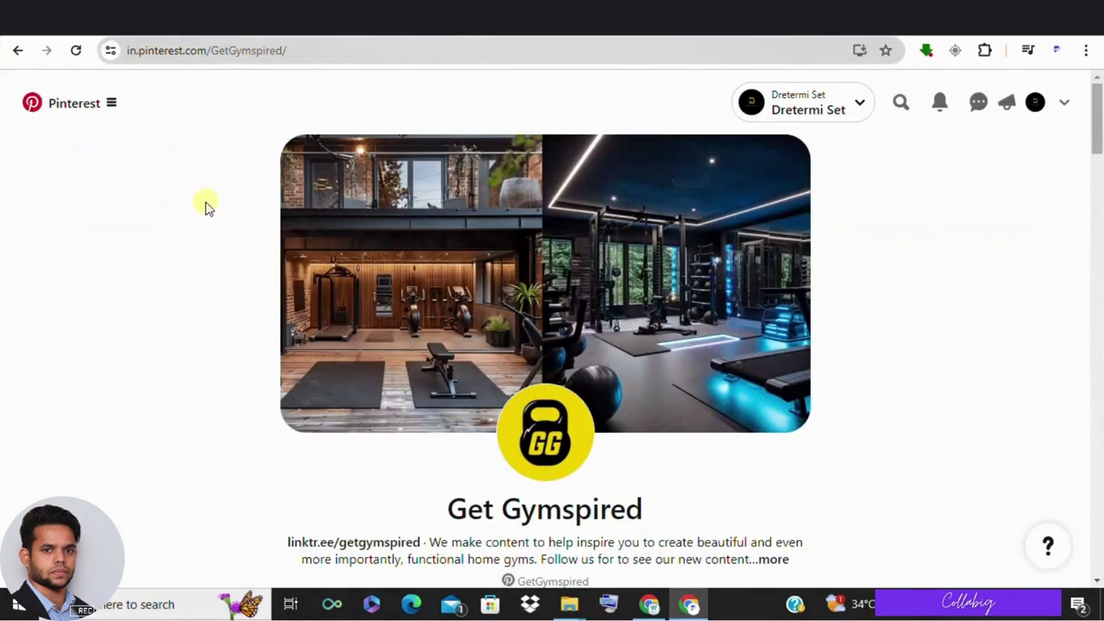
scroll(205, 207, down, 1)
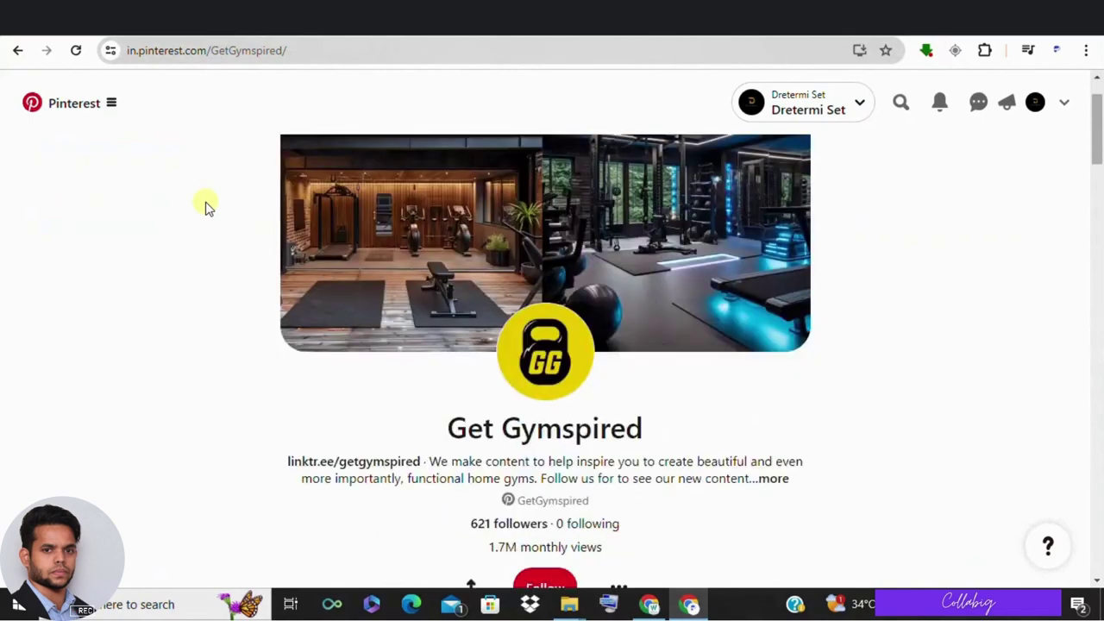
scroll(205, 207, down, 5)
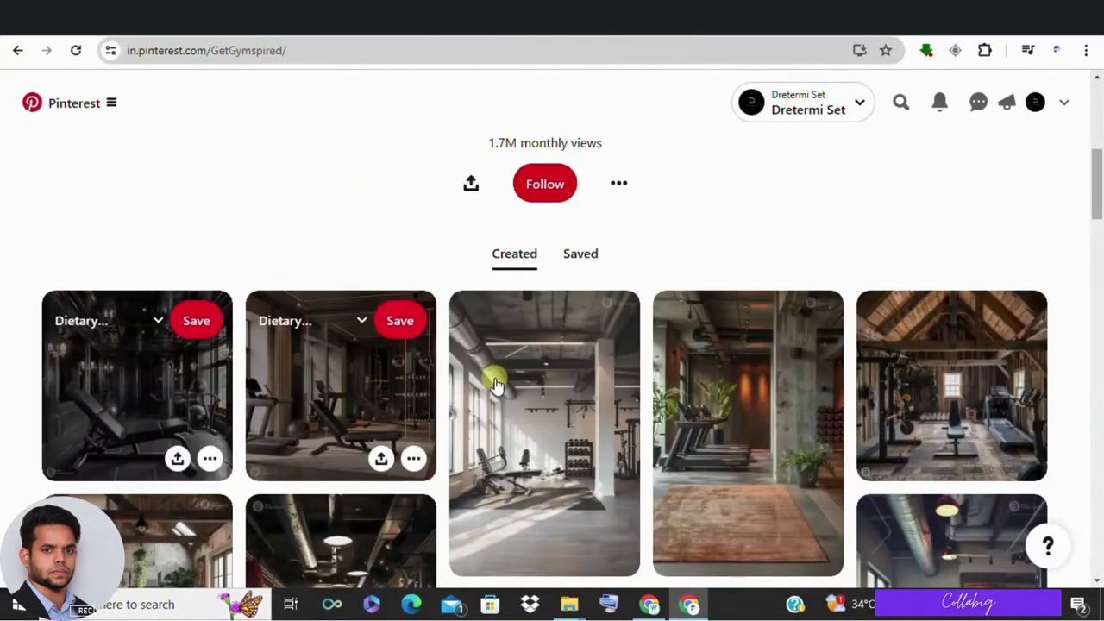
scroll(973, 394, down, 1)
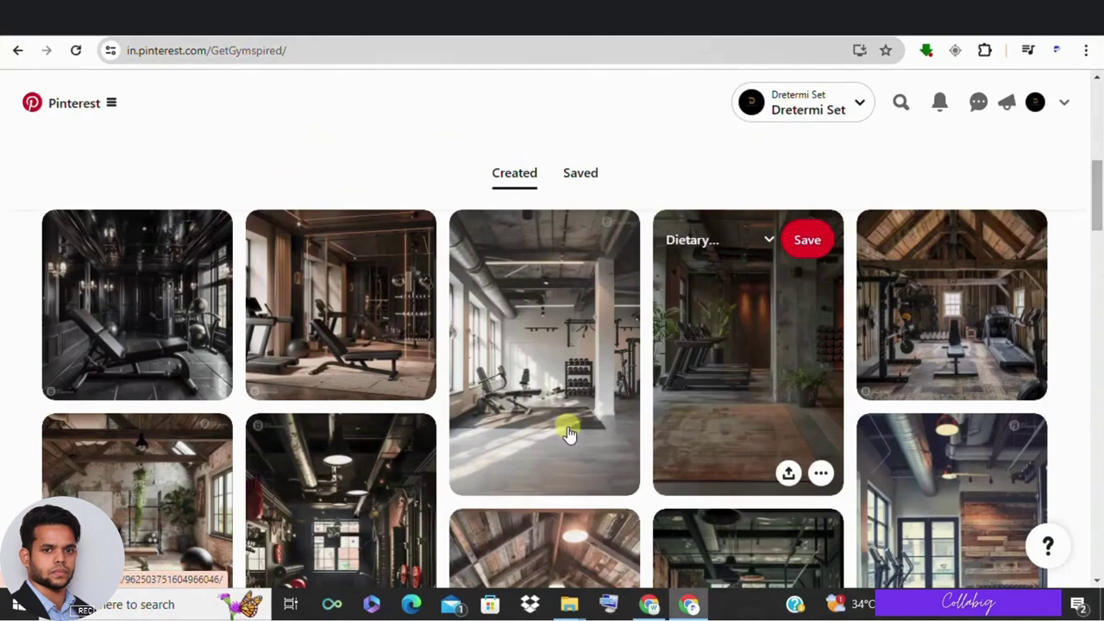
scroll(259, 401, down, 1)
scroll(247, 401, up, 6)
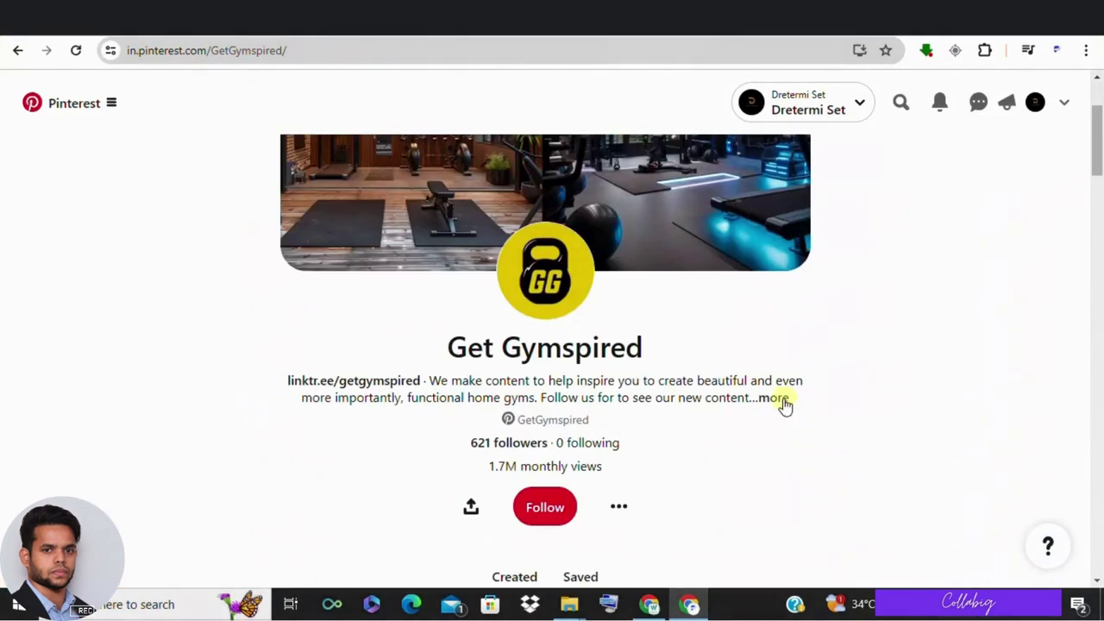
- Highlight the monthly views line on the Get Gymspired profile, browse its created pins again, and clear the highlight
triple_click(514, 466)
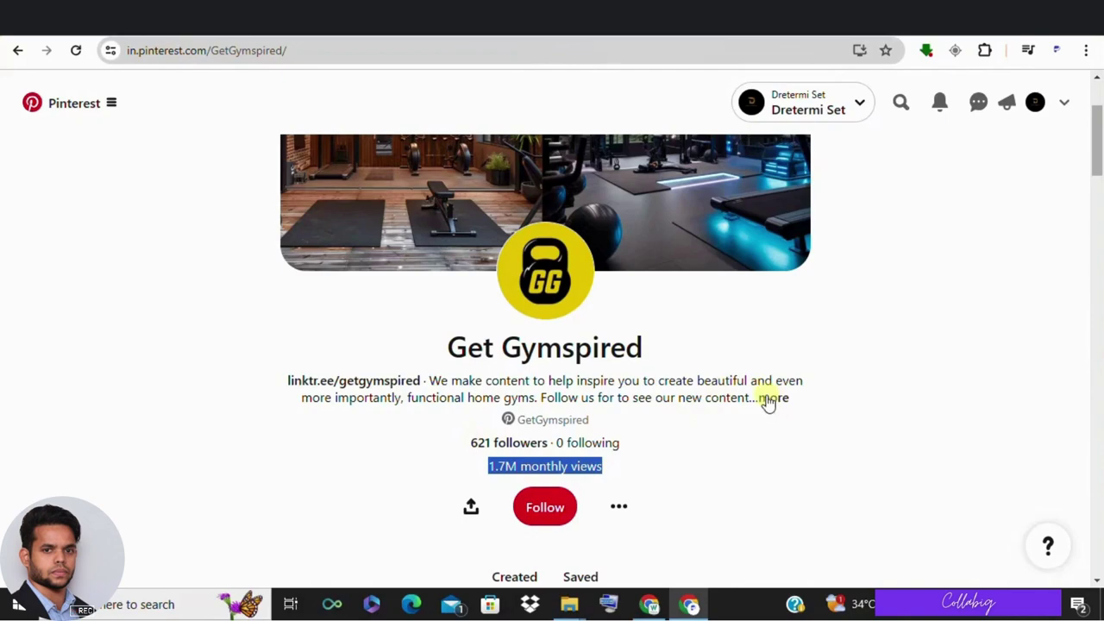
scroll(767, 403, down, 10)
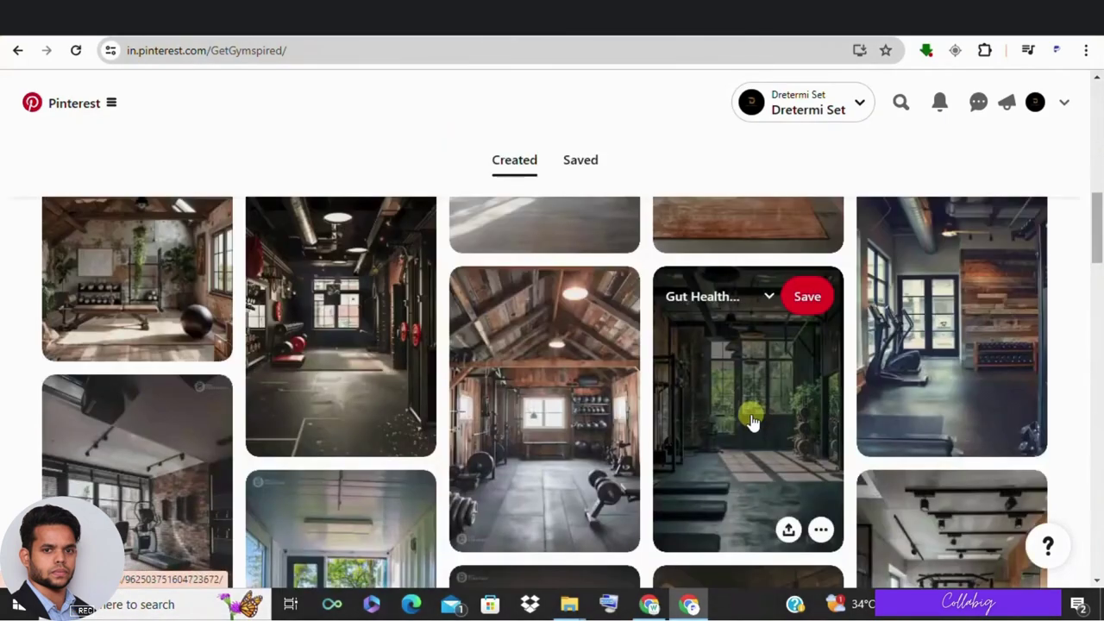
scroll(750, 422, up, 10)
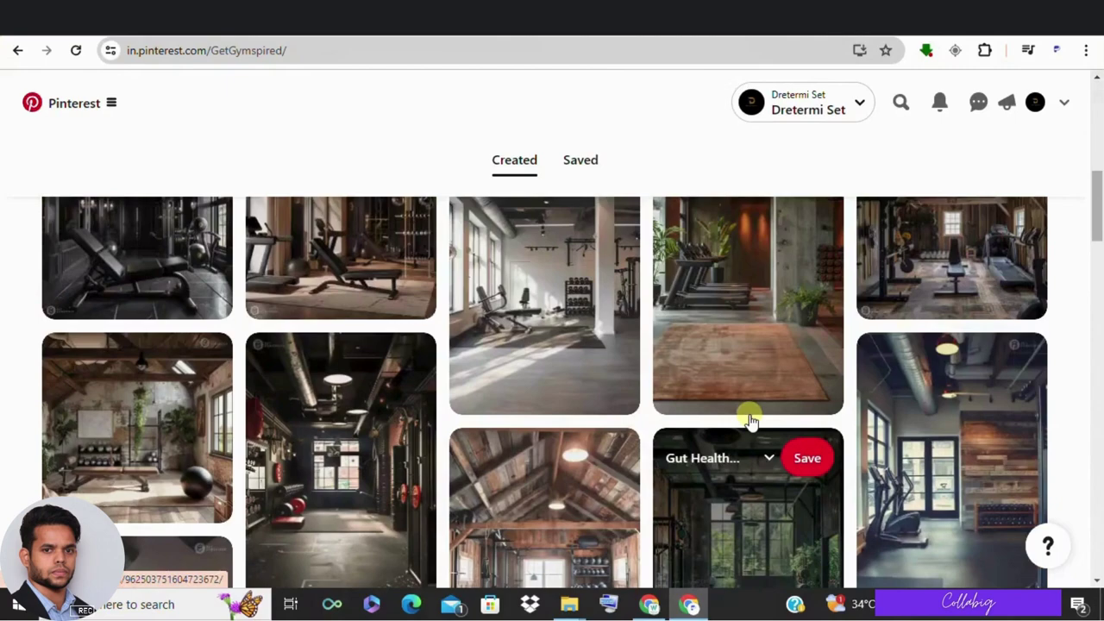
scroll(752, 414, up, 5)
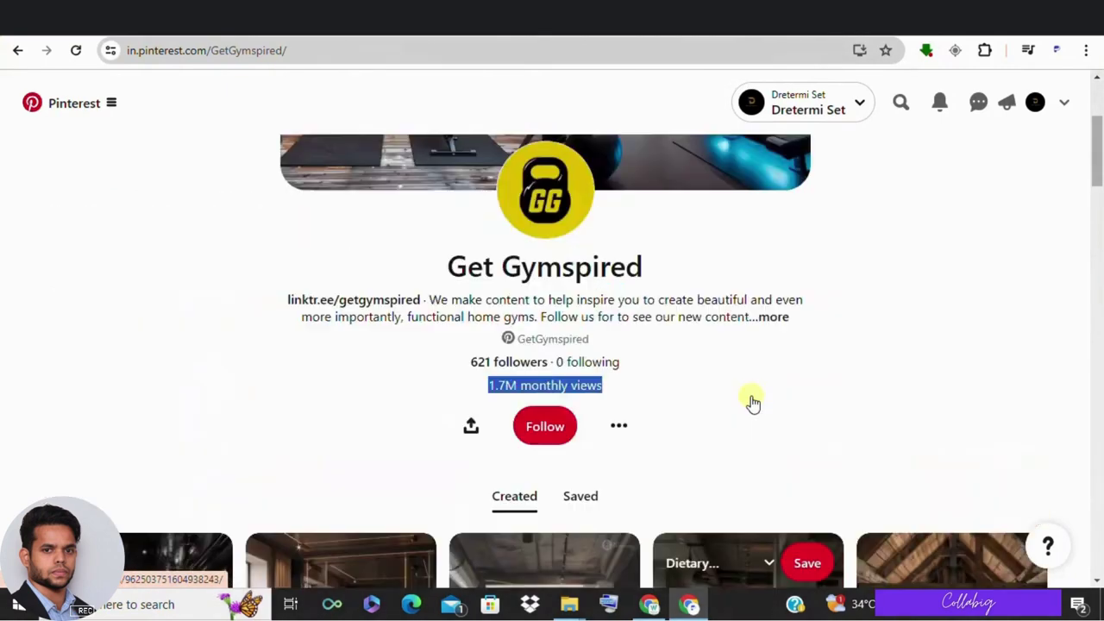
scroll(733, 420, down, 1)
scroll(731, 421, up, 1)
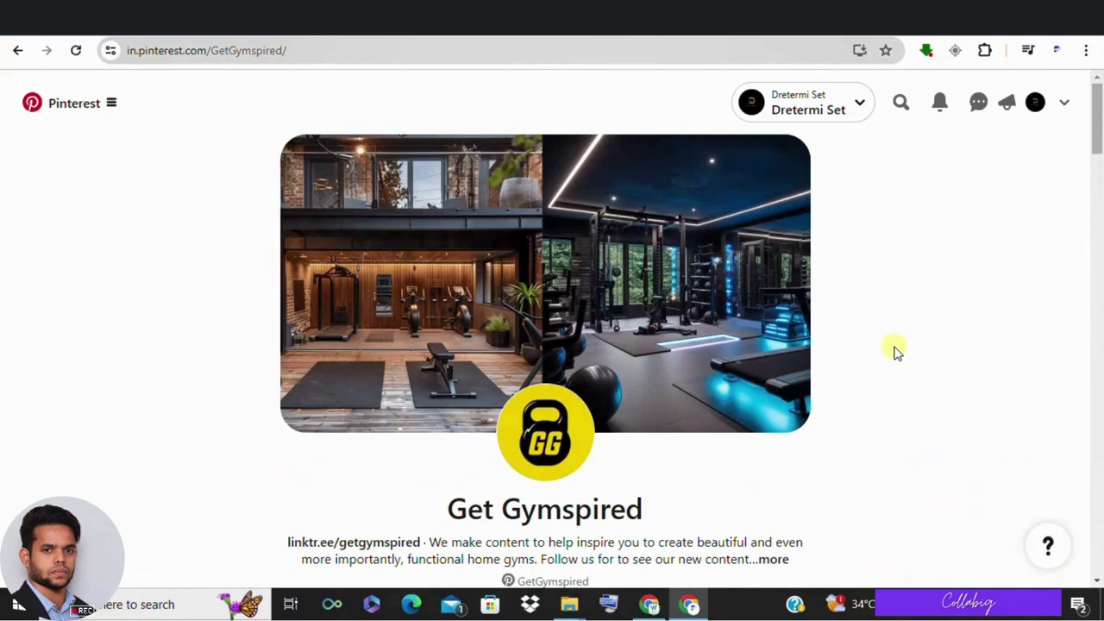
scroll(894, 351, down, 2)
click(871, 386)
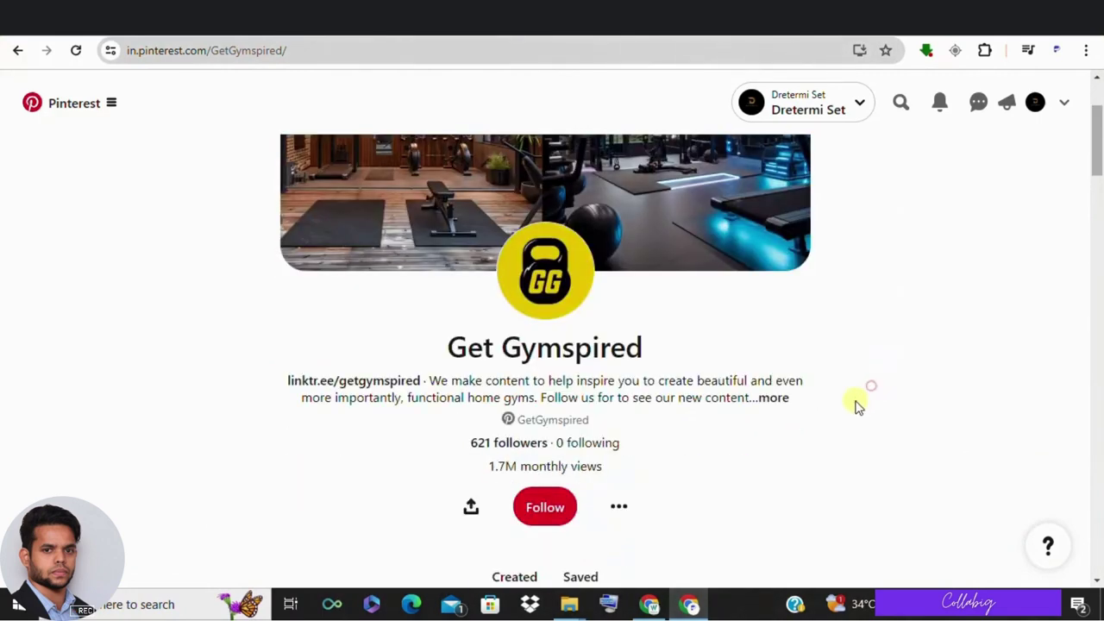
- Show the full Get Gymspired description, follow its linktr.ee/getgymspired link, and review the recommended home gym products
click(776, 401)
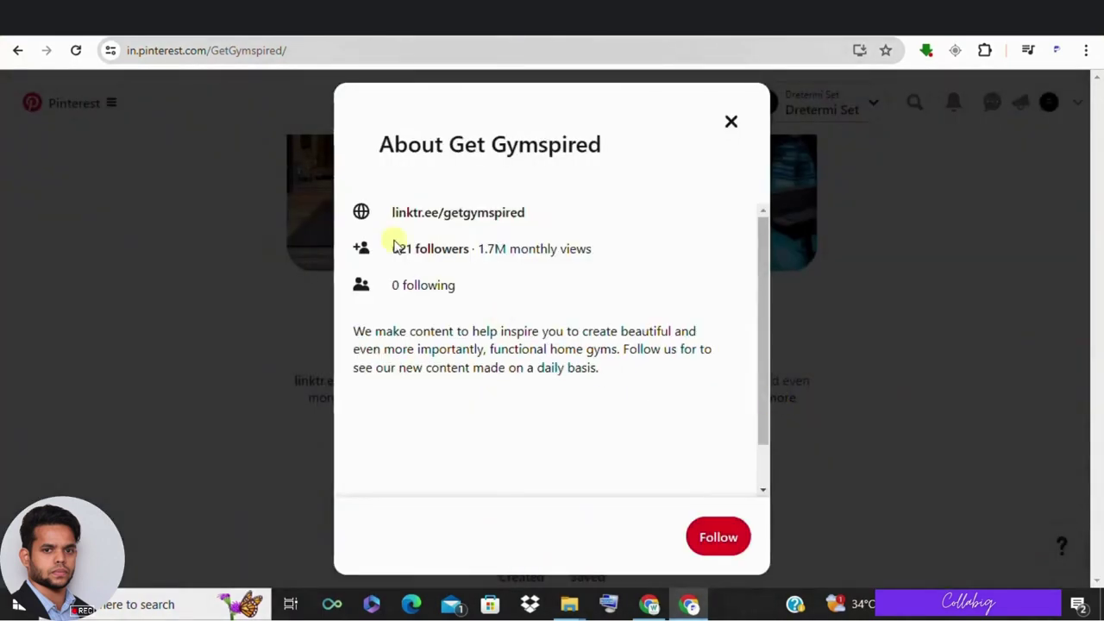
click(457, 212)
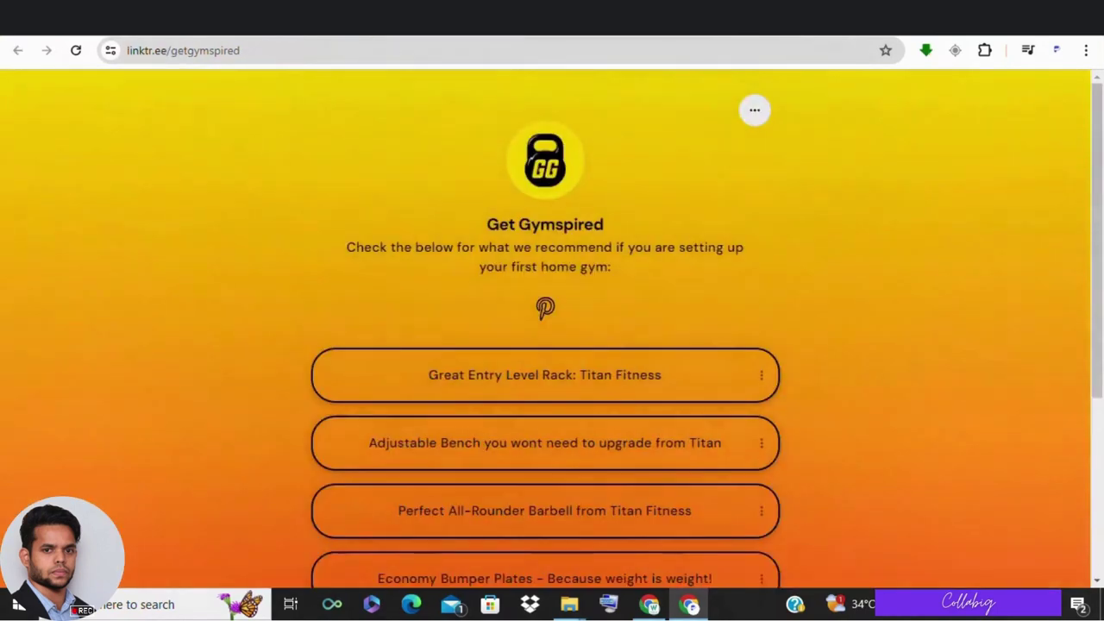
scroll(360, 173, down, 2)
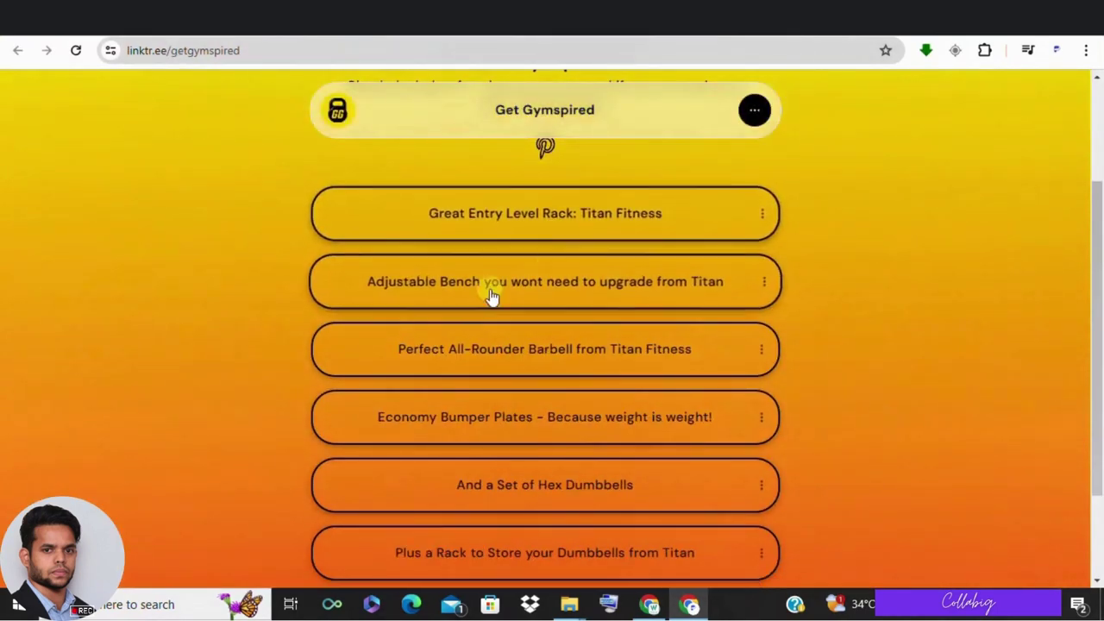
scroll(520, 380, down, 1)
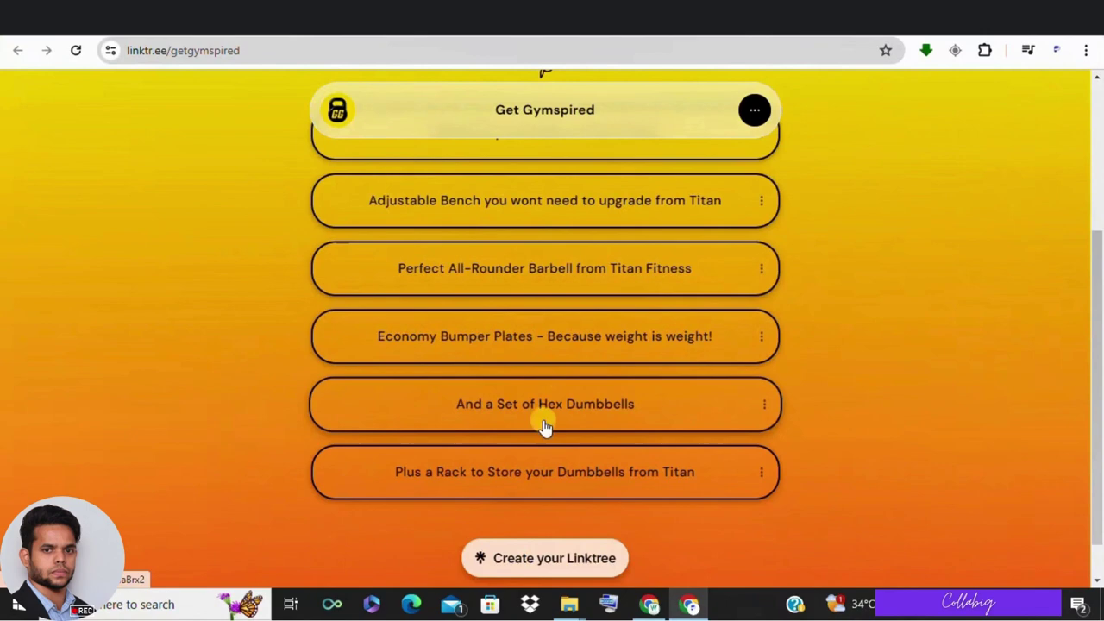
scroll(566, 370, up, 2)
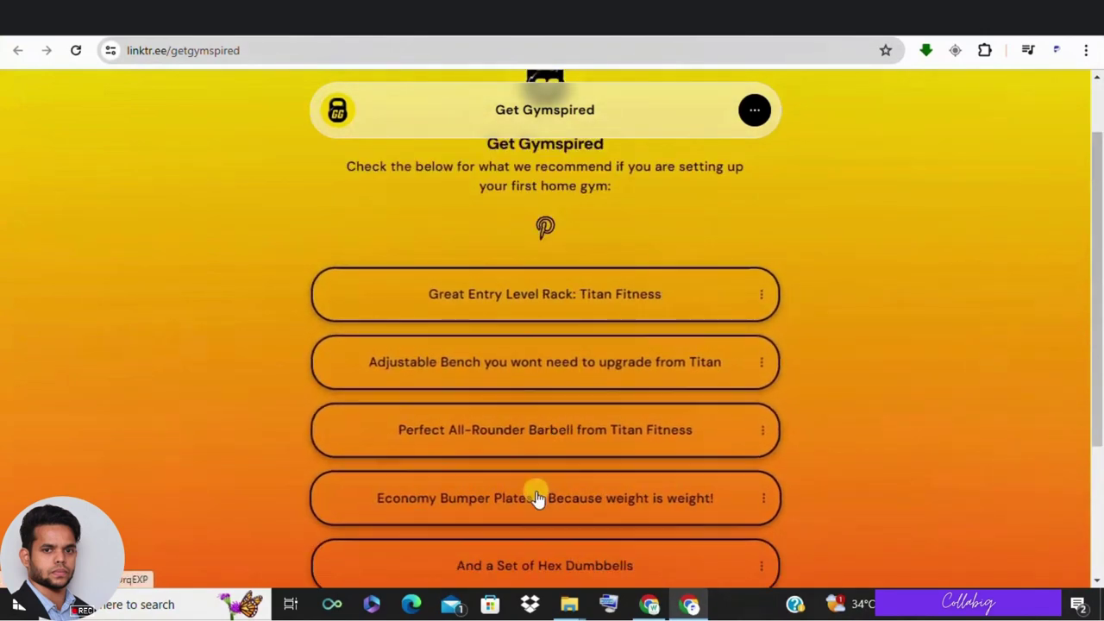
scroll(548, 518, down, 2)
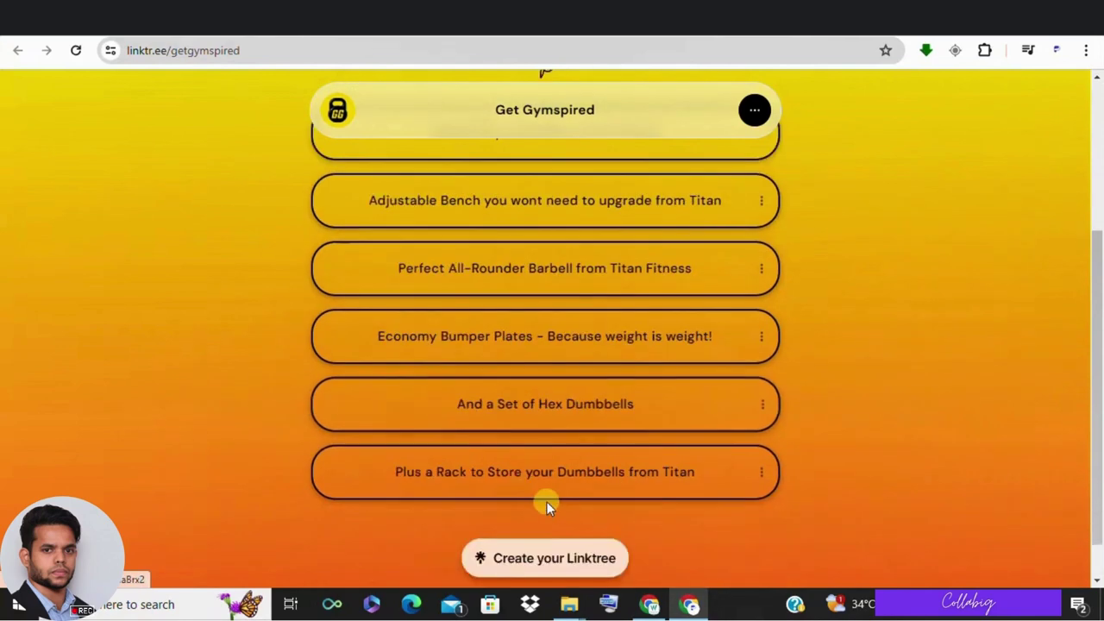
- Open the Titan Fitness T-2 Series power racks page from the Linktree and examine its products and footer links, including Affiliate Program
click(545, 483)
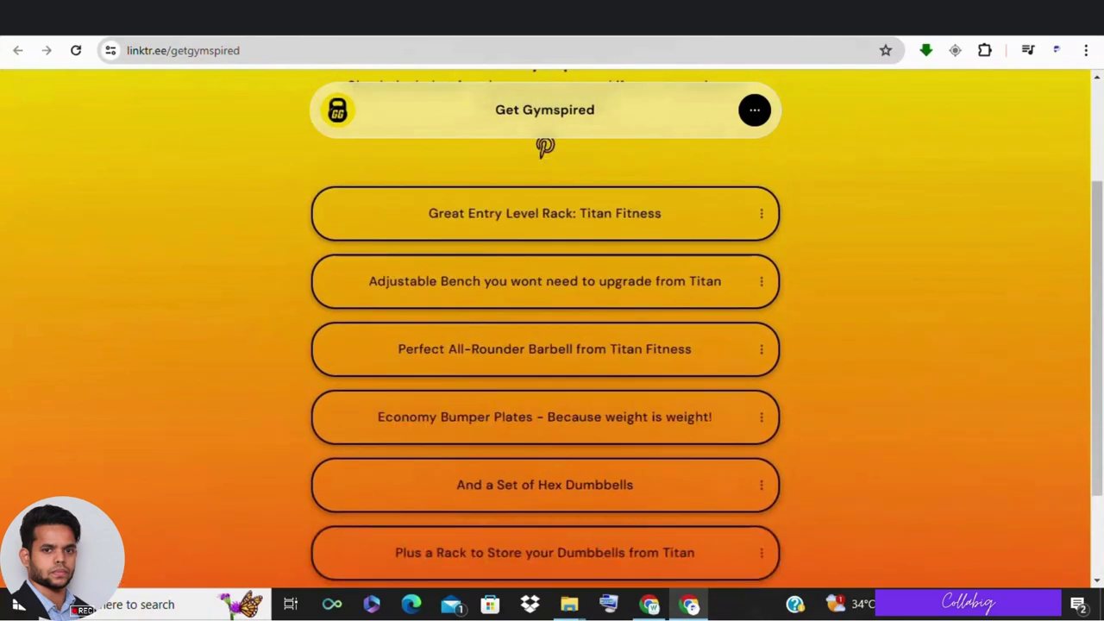
scroll(301, 293, down, 3)
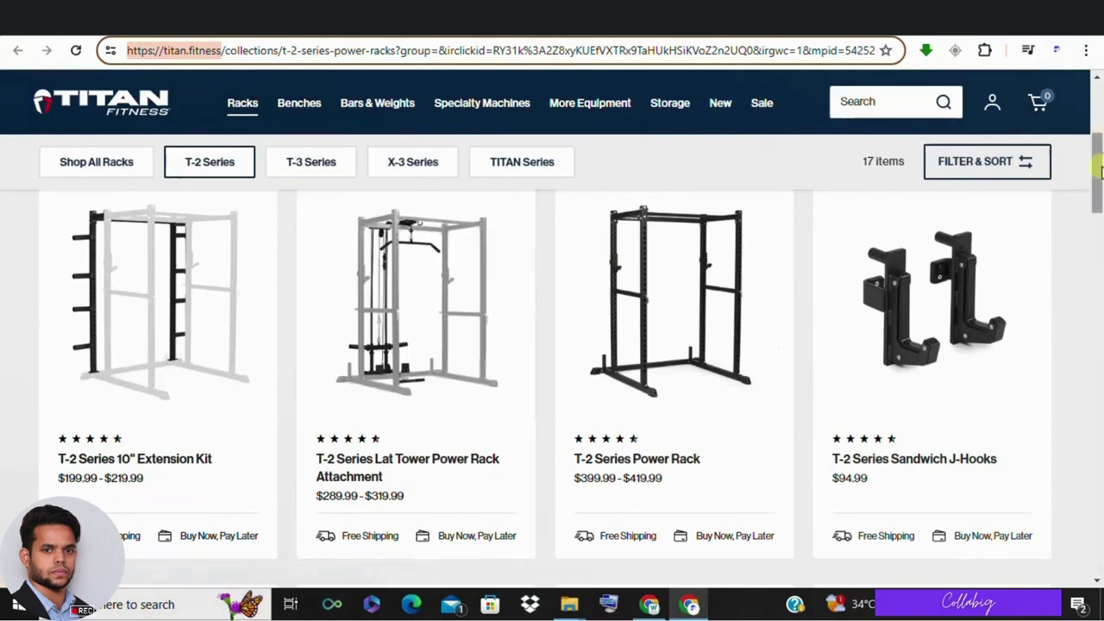
drag(1096, 172, 1082, 608)
scroll(419, 283, up, 1)
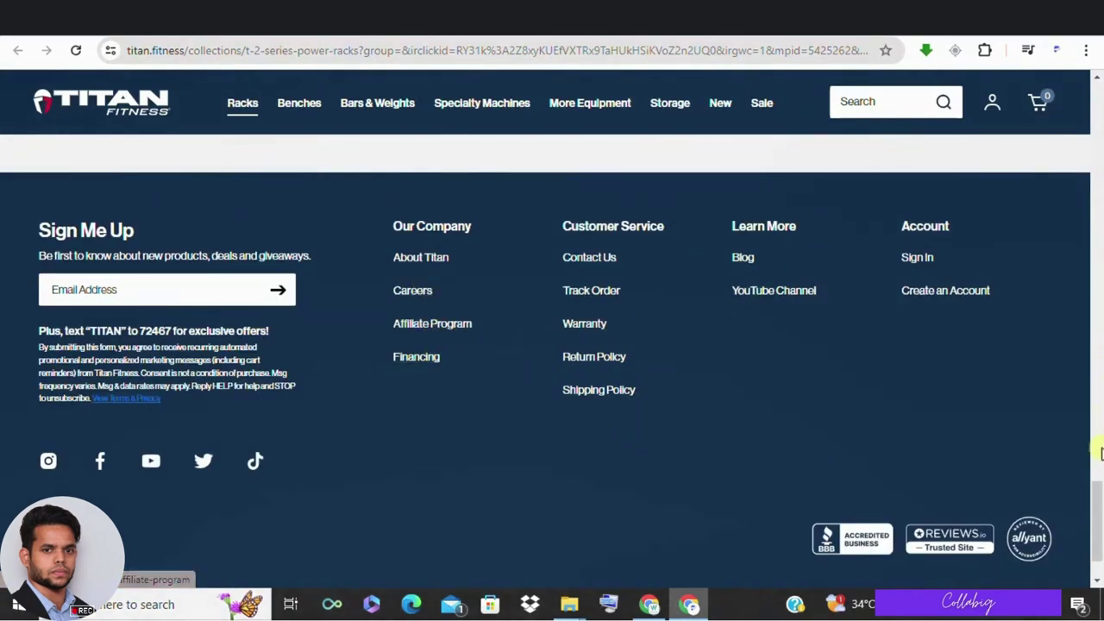
drag(1095, 505, 1099, 129)
scroll(609, 264, down, 4)
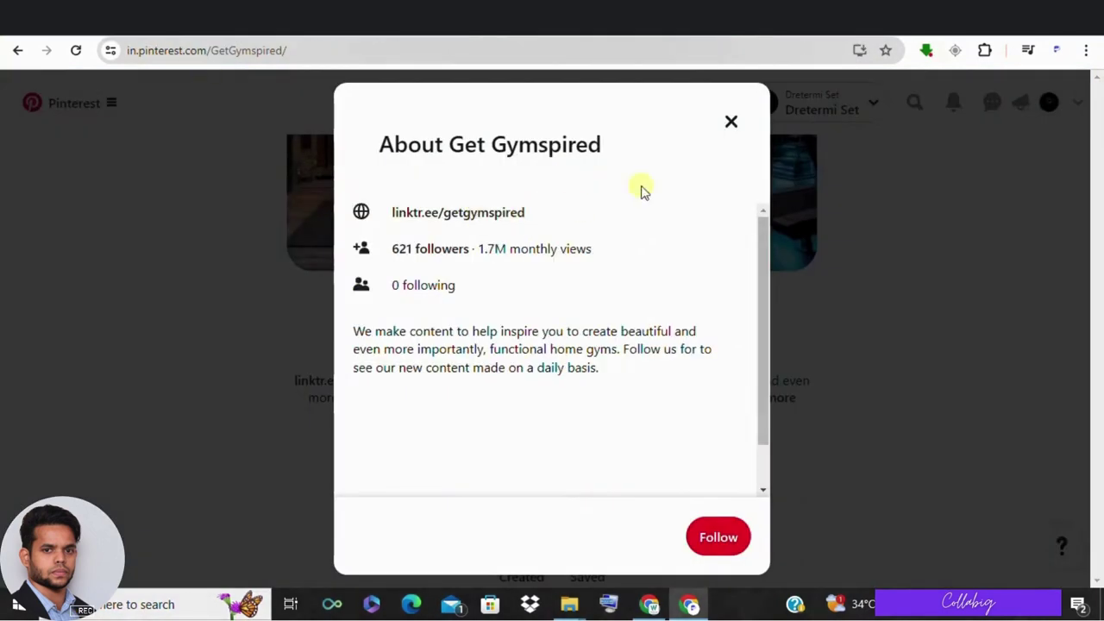
- Close the About Get Gymspired details, return to its Linktree page, and dismiss the desktop notification
click(948, 209)
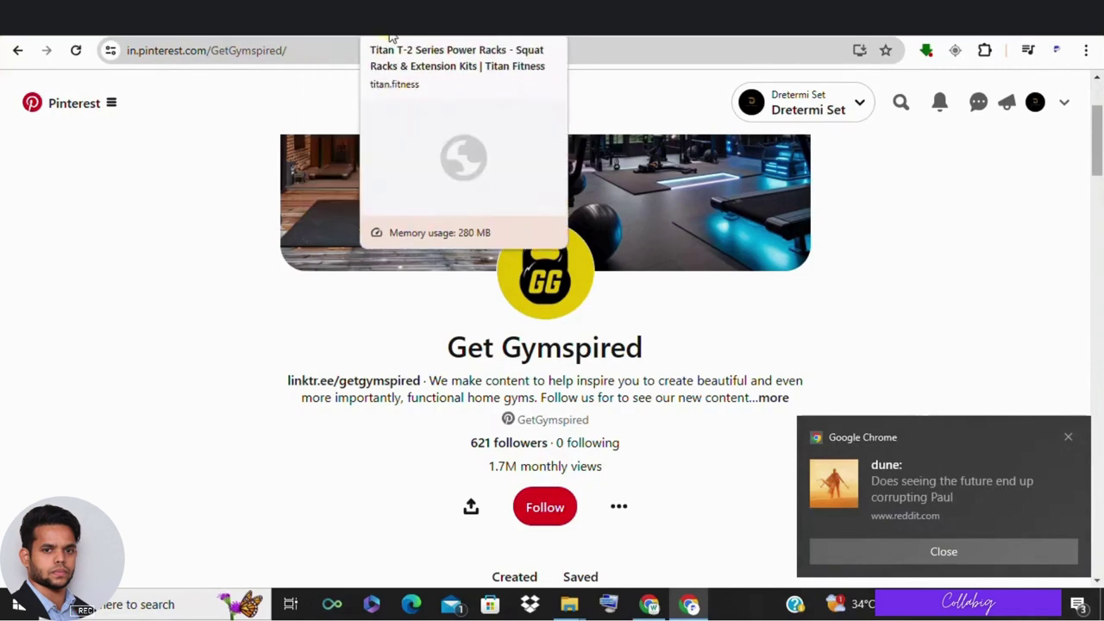
click(332, 17)
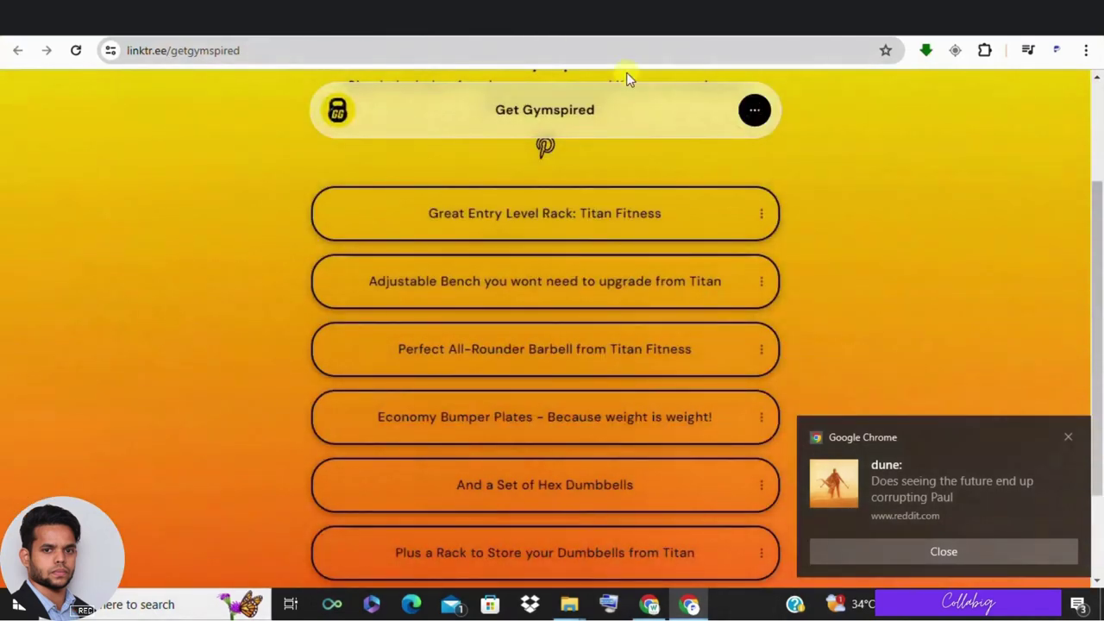
click(1070, 437)
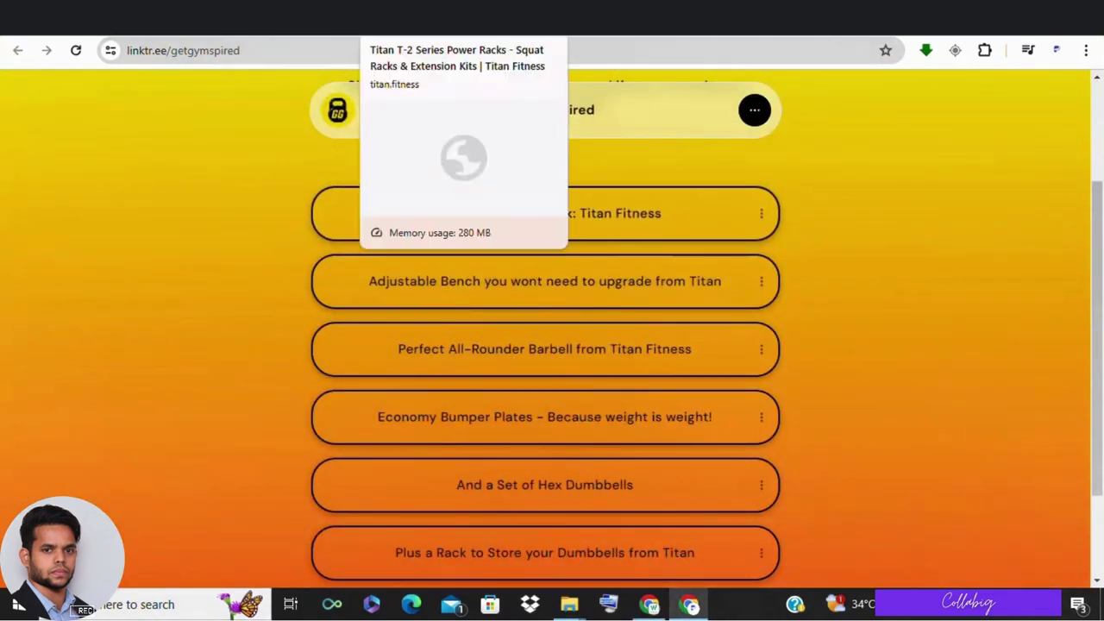
- Switch to the Kittl website, look over its templates and tools, and open the Infinite Canvas feature page
click(266, 39)
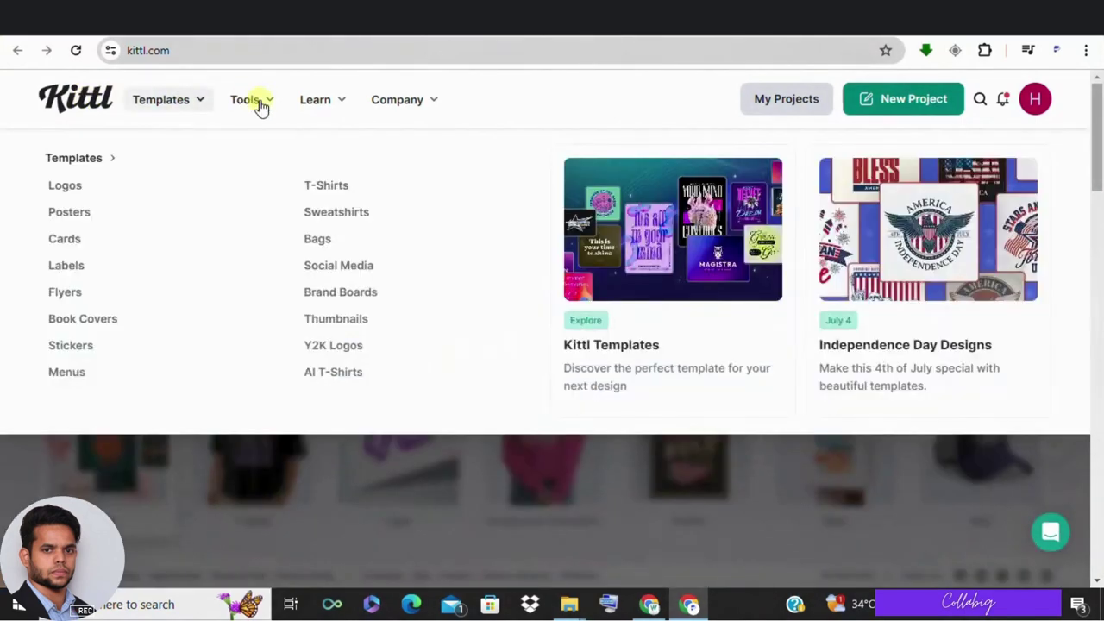
mouse_move(266, 105)
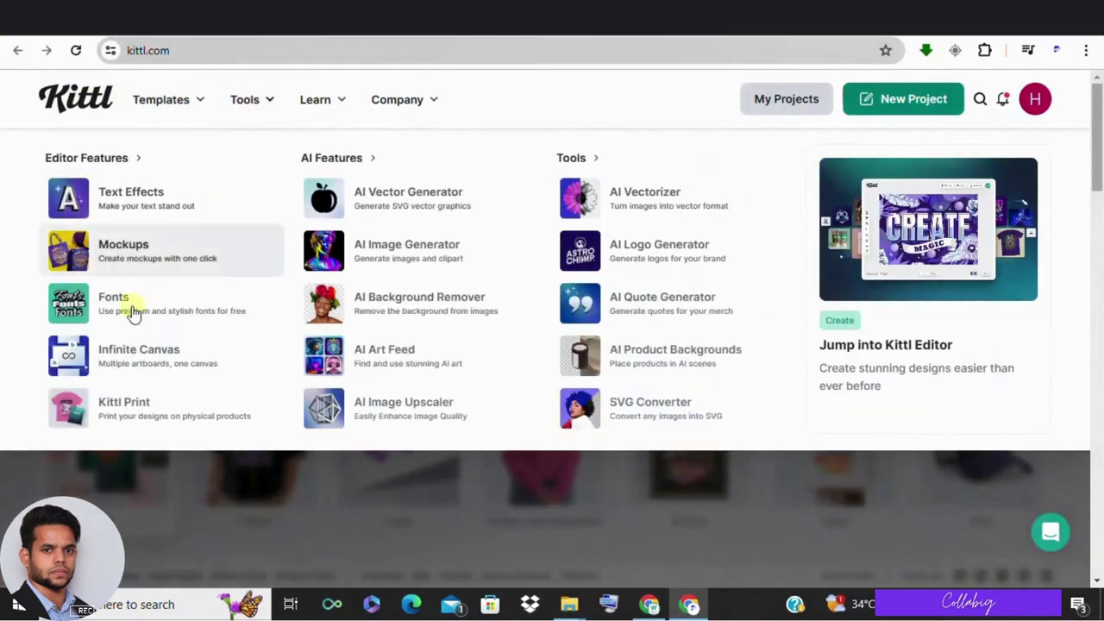
click(115, 356)
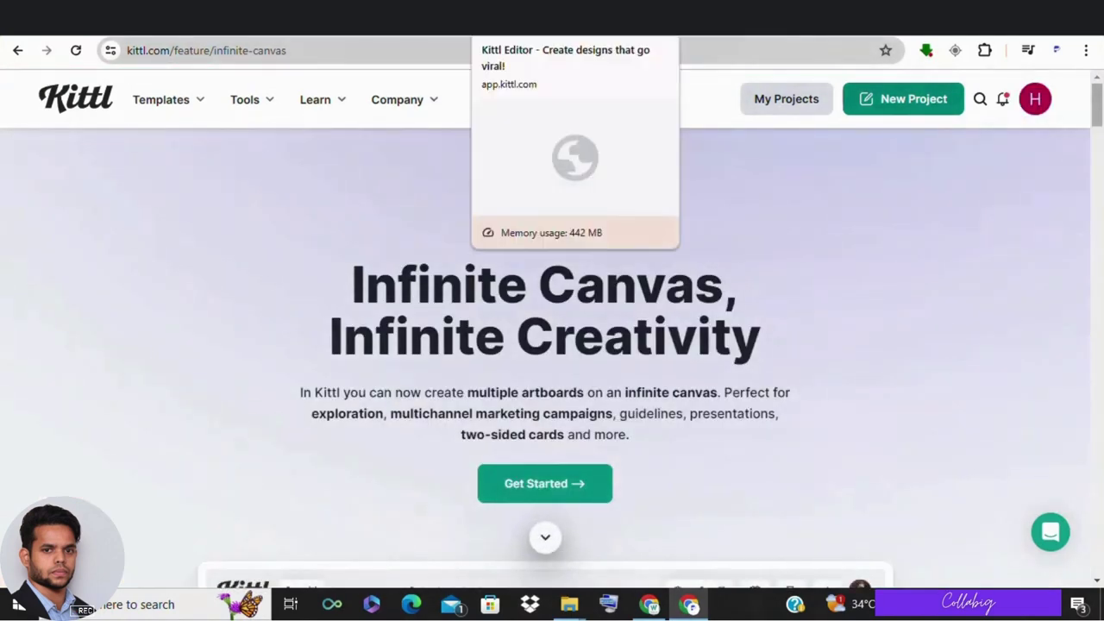
- Switch to the Kittl Editor and set Artboard 1 to 1000 px wide and 1500 px high
click(526, 17)
click(912, 284)
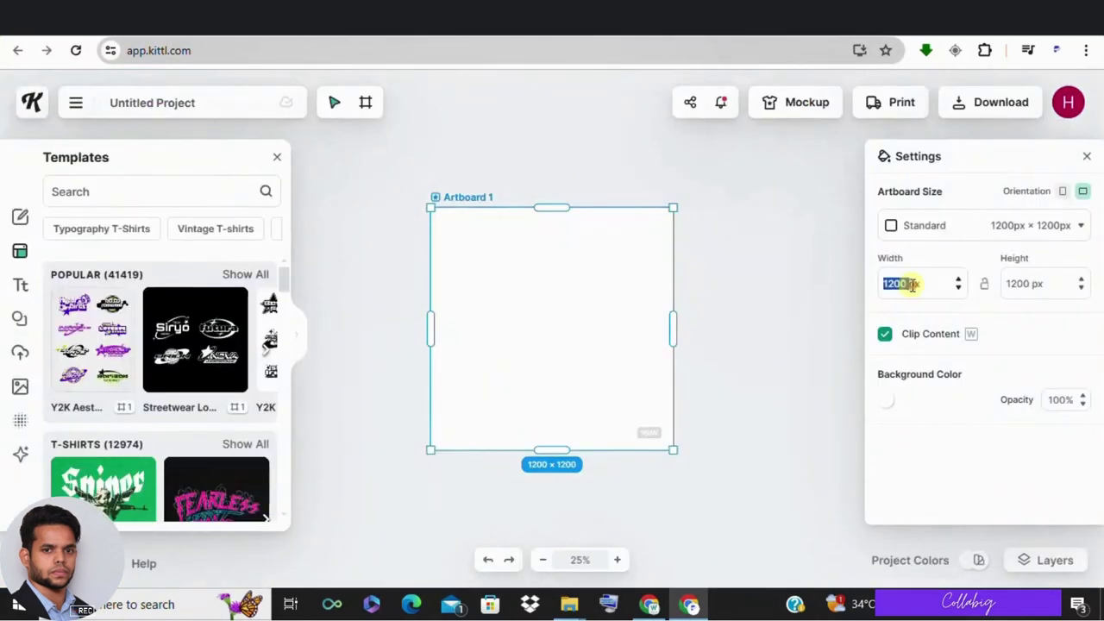
text(1000)
key(Return)
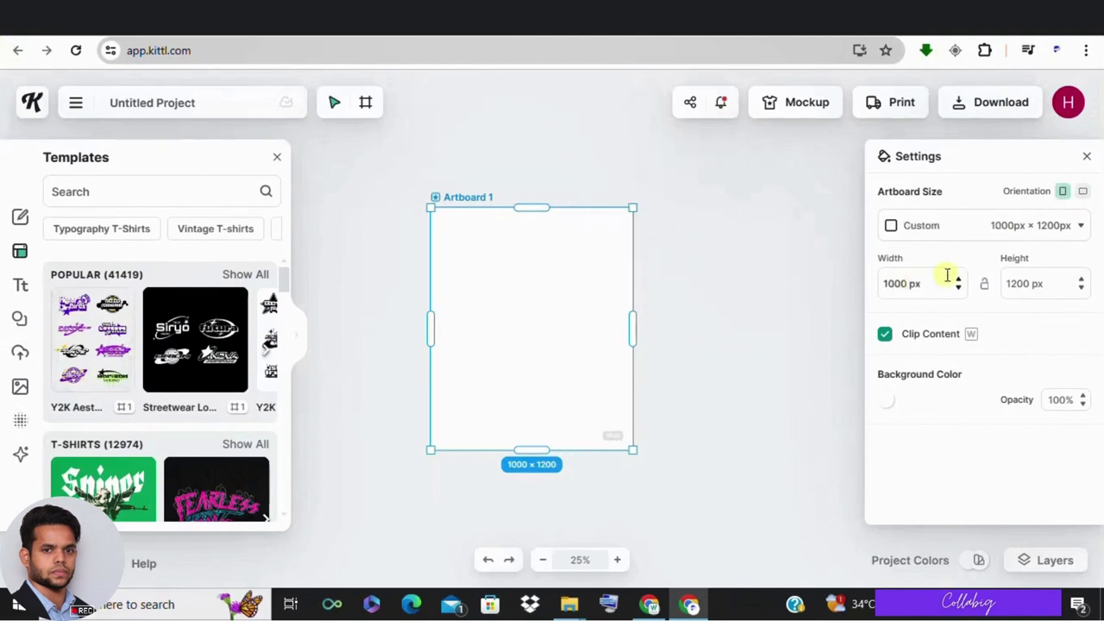
click(1018, 280)
text(18)
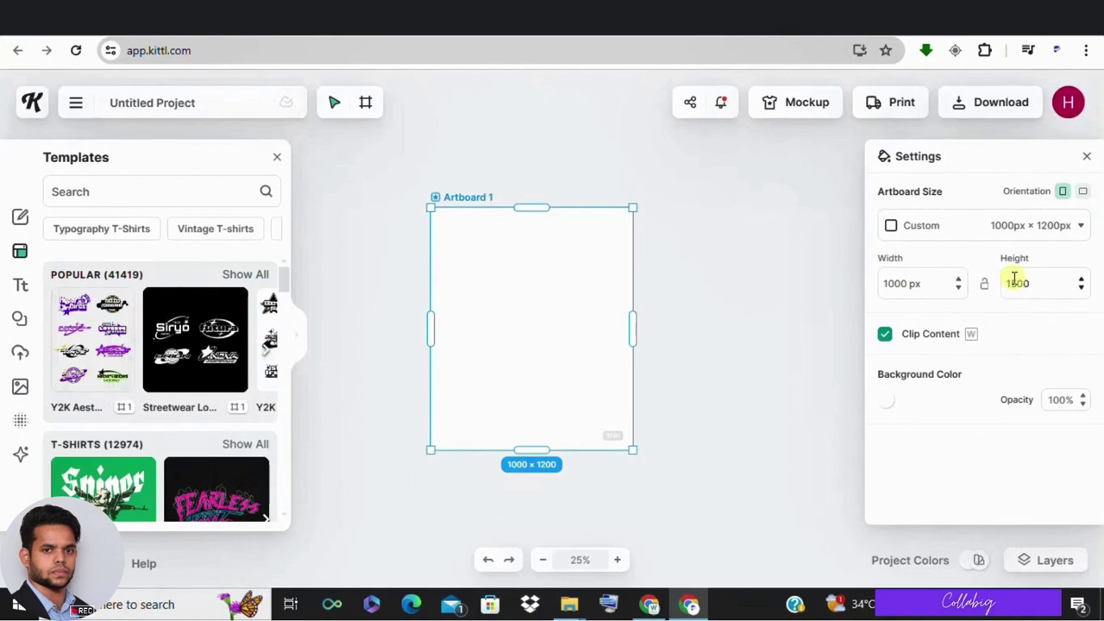
text(00)
key(Return)
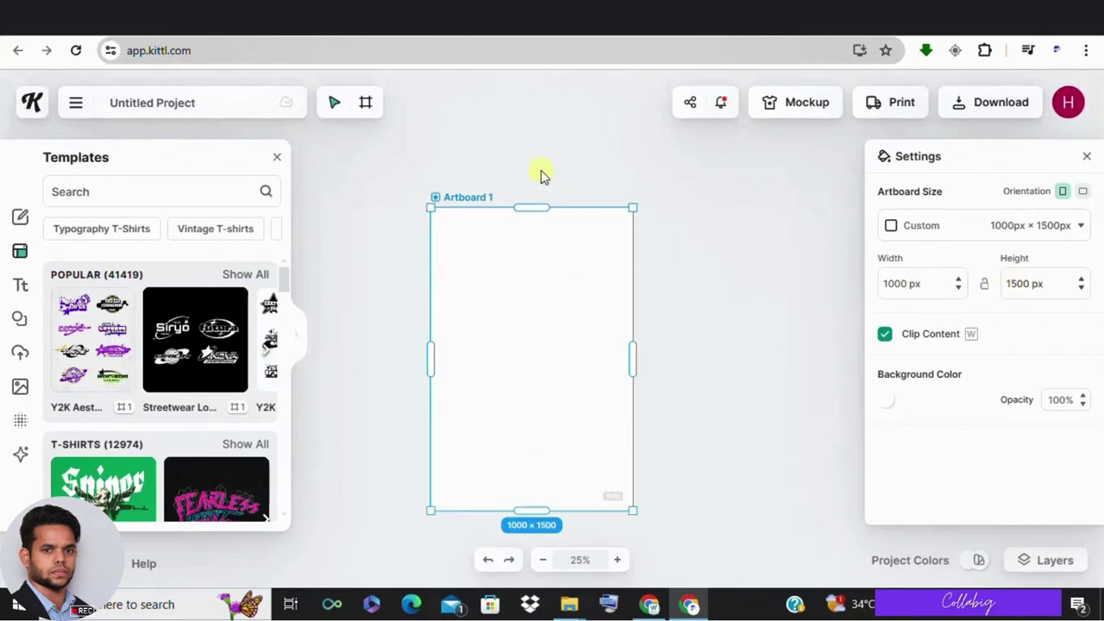
- Draw a second artboard about 1044 × 1484 px beside Artboard 1
click(366, 103)
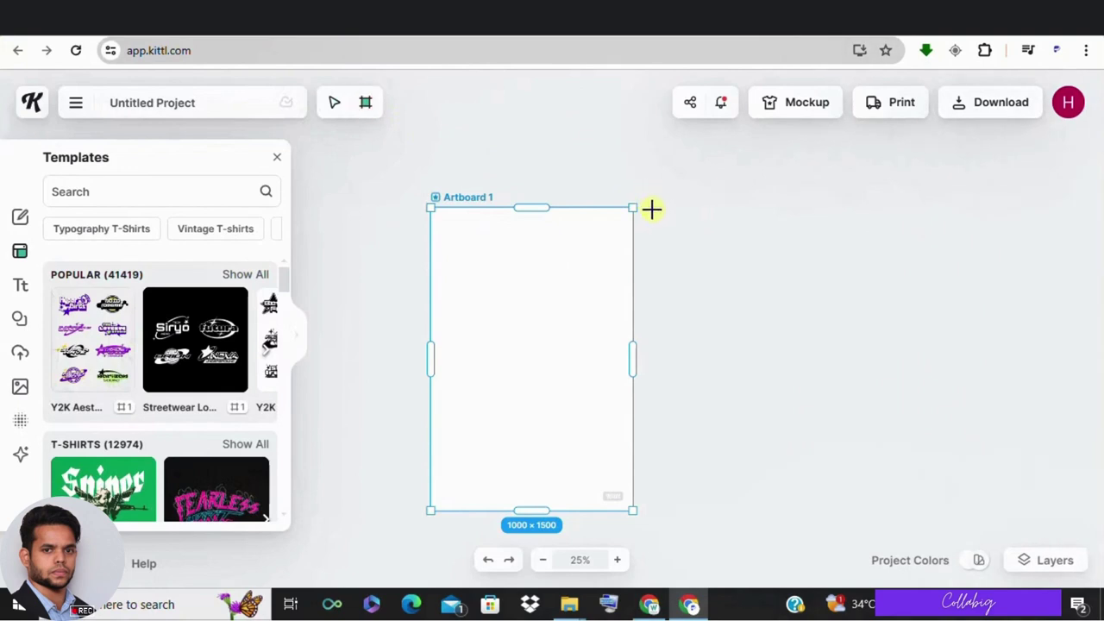
drag(652, 209, 752, 281)
drag(751, 319, 865, 515)
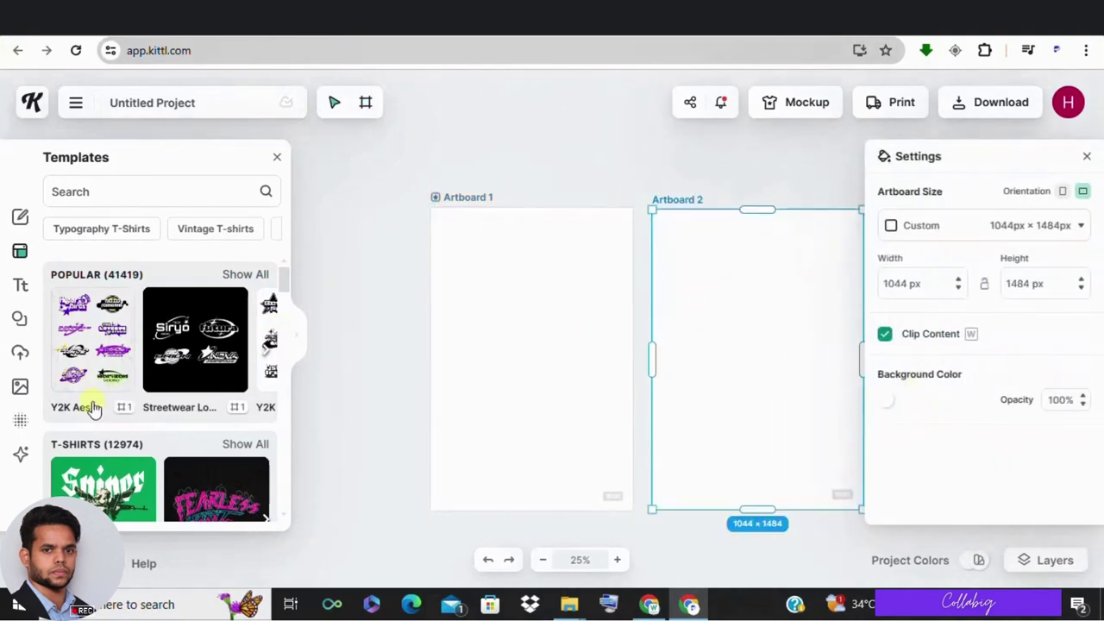
- Enter a Kittl AI image prompt for a determined person on an elliptical machine in a home gym, and dismiss the multiple-artboards tip
click(21, 457)
click(111, 385)
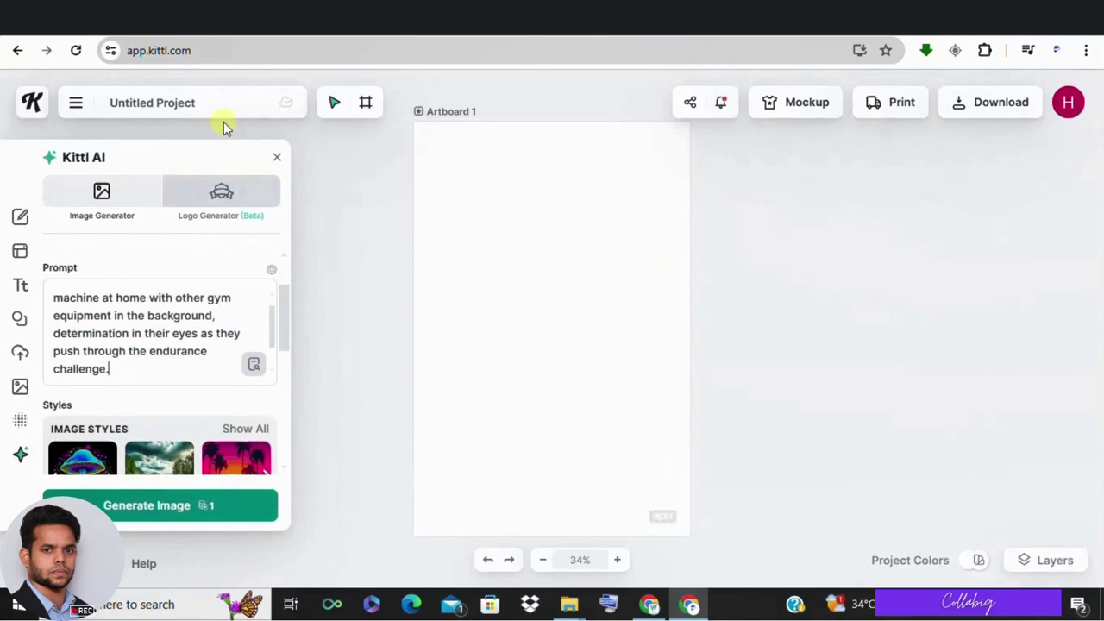
scroll(140, 322, up, 1)
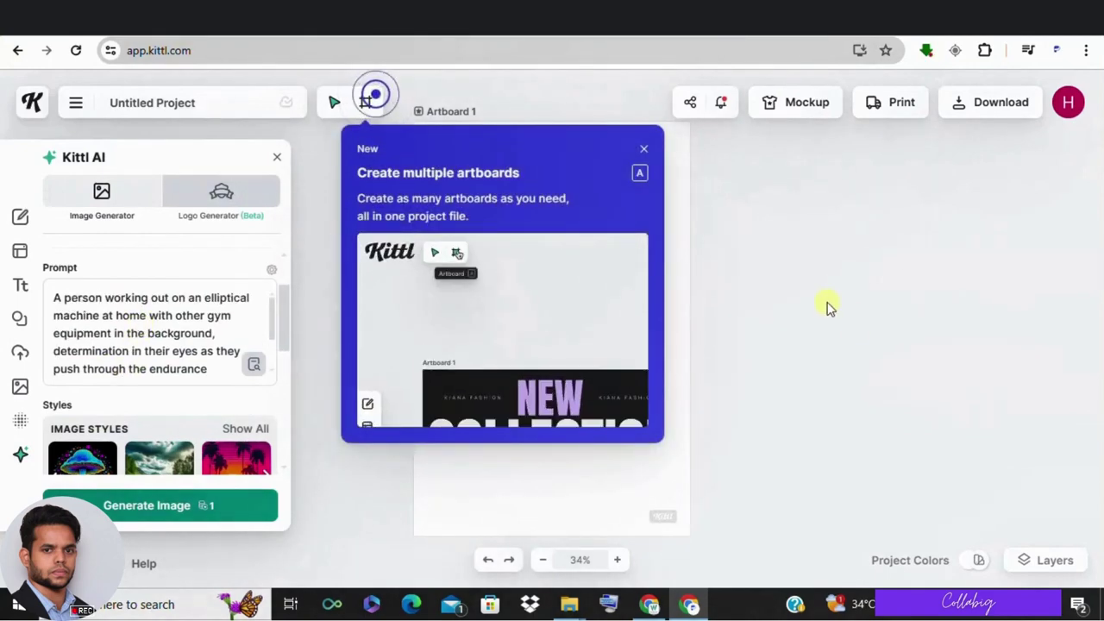
click(644, 149)
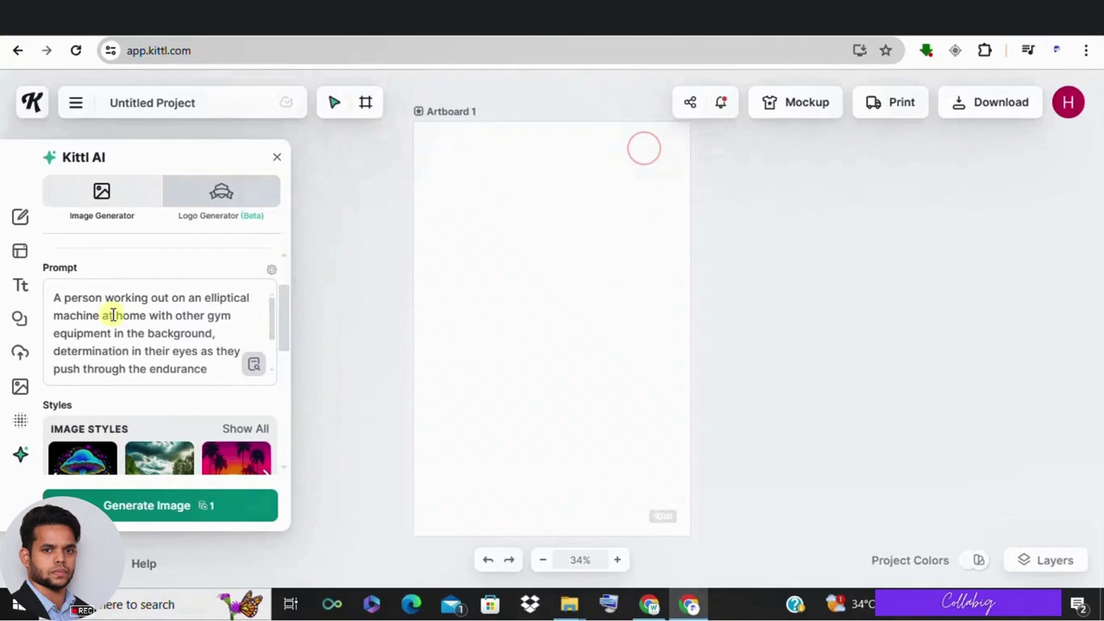
scroll(120, 337, down, 2)
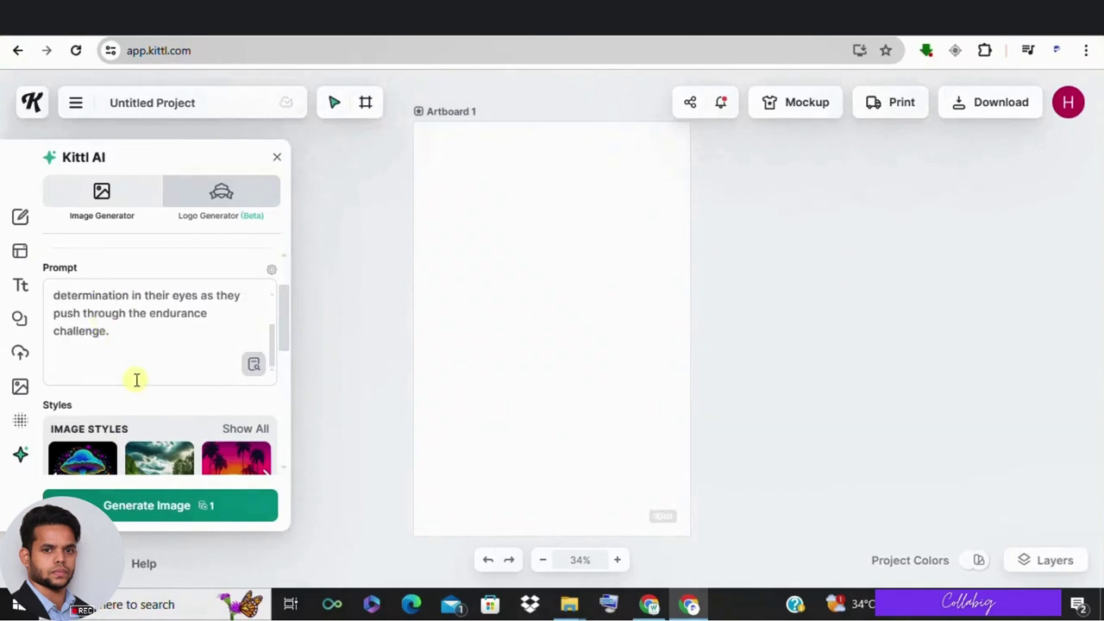
scroll(134, 396, down, 1)
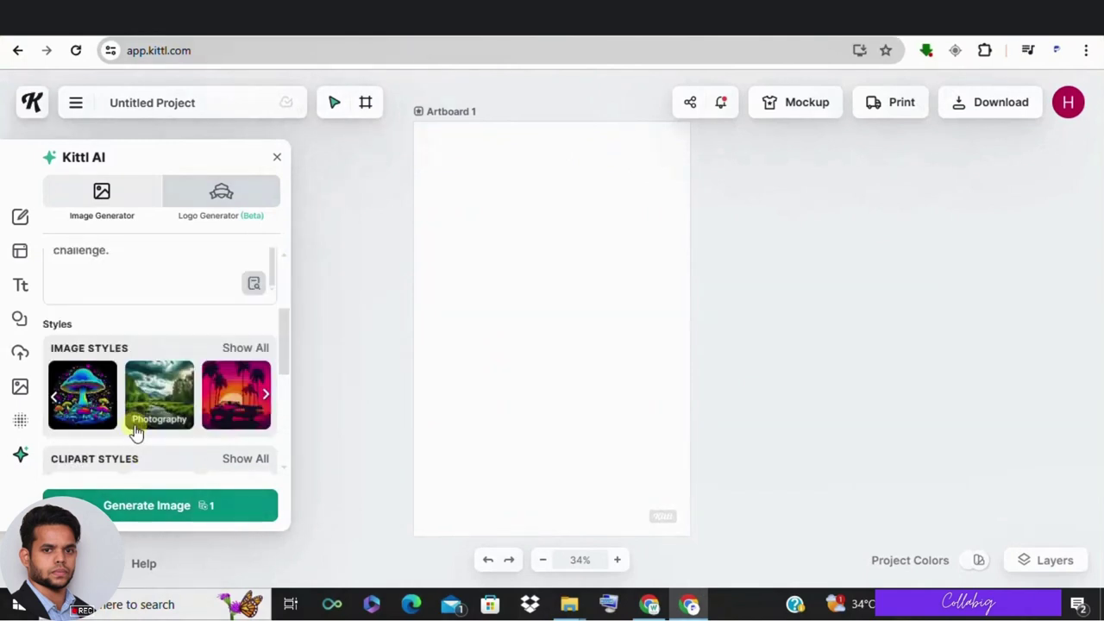
scroll(136, 431, up, 1)
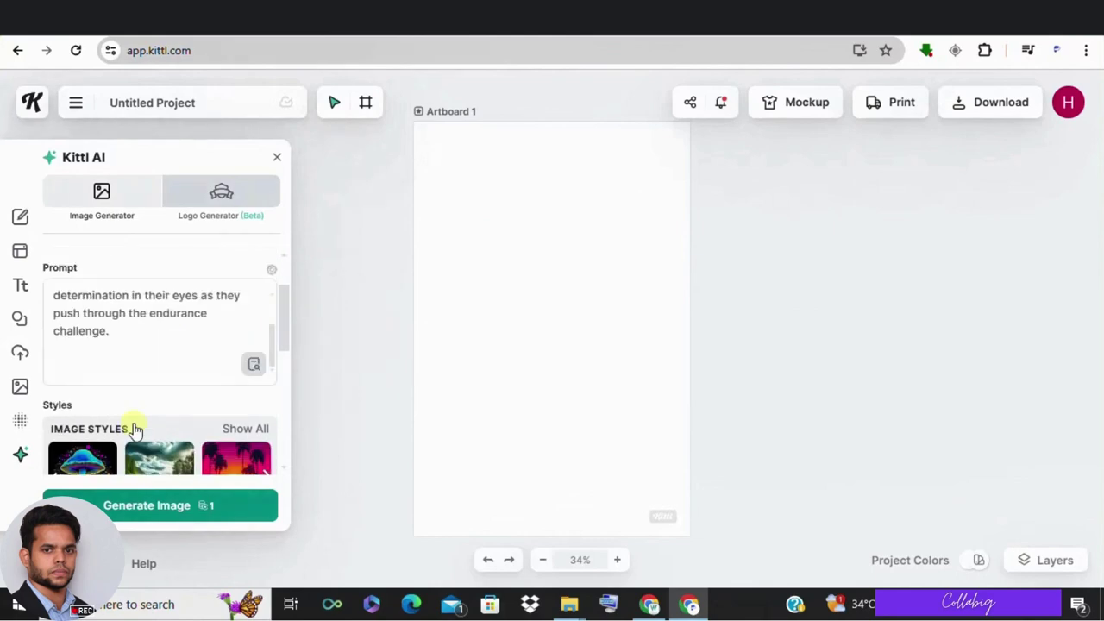
scroll(115, 340, up, 1)
scroll(115, 341, down, 1)
- Switch to ChatGPT, copy the elliptical machine image prompt, and examine the affiliate marketing prompt with its gym design pin ideas
key(ctrl+Tab)
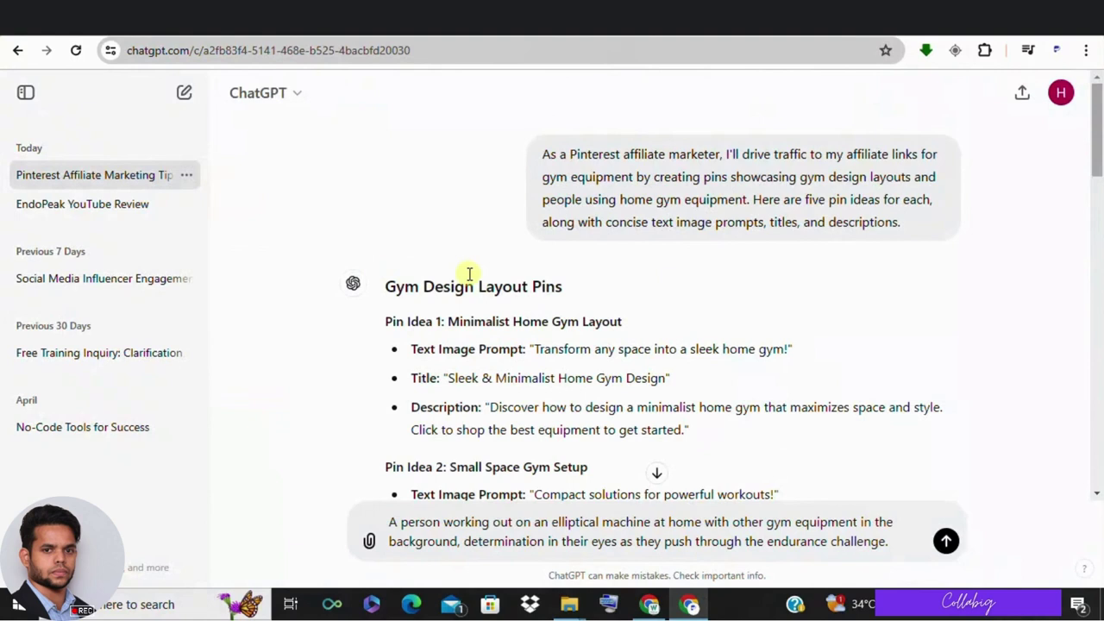
triple_click(516, 539)
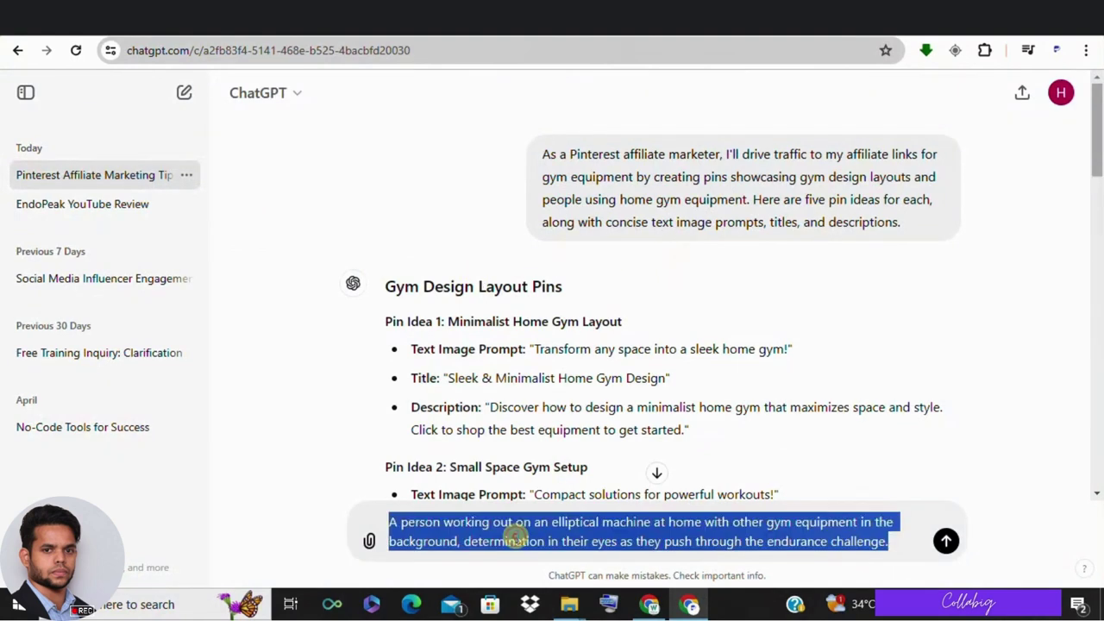
triple_click(651, 197)
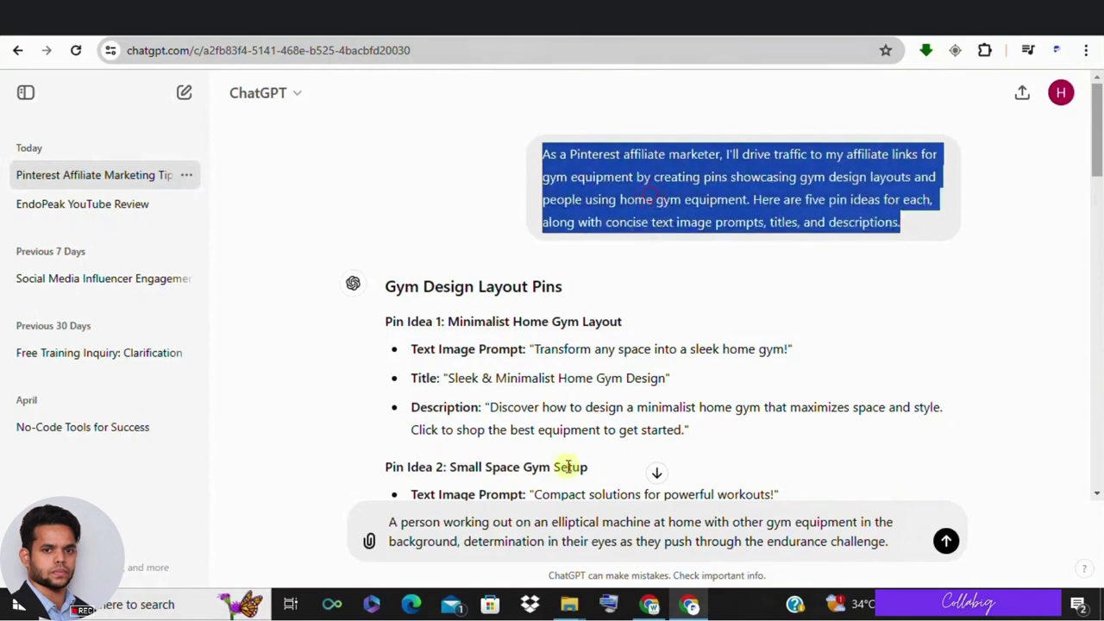
triple_click(531, 526)
key(ctrl+c)
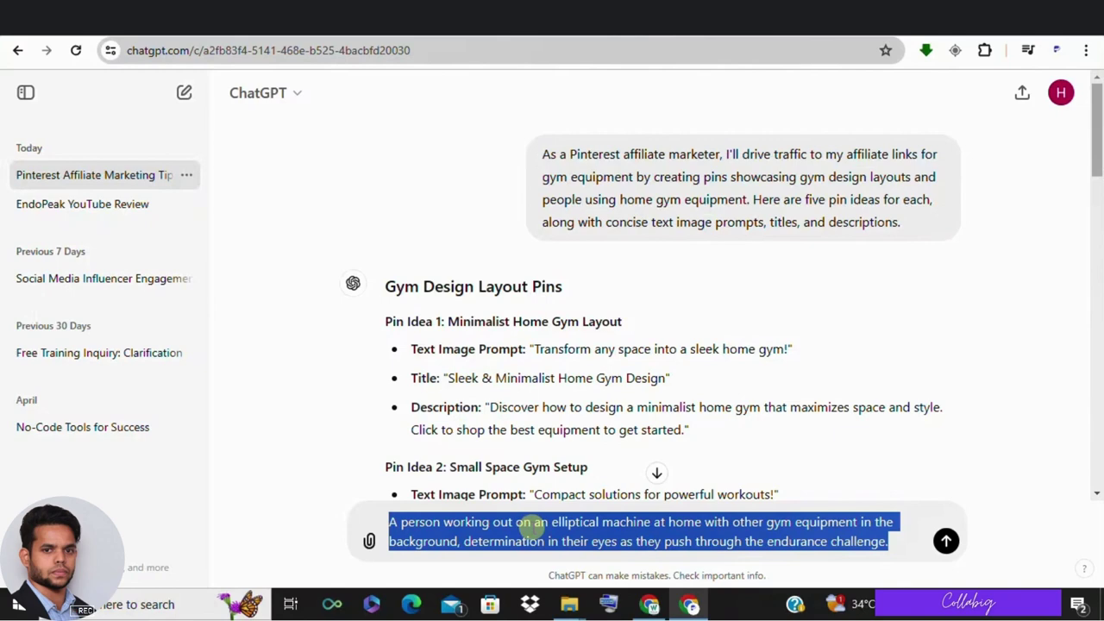
scroll(451, 325, down, 2)
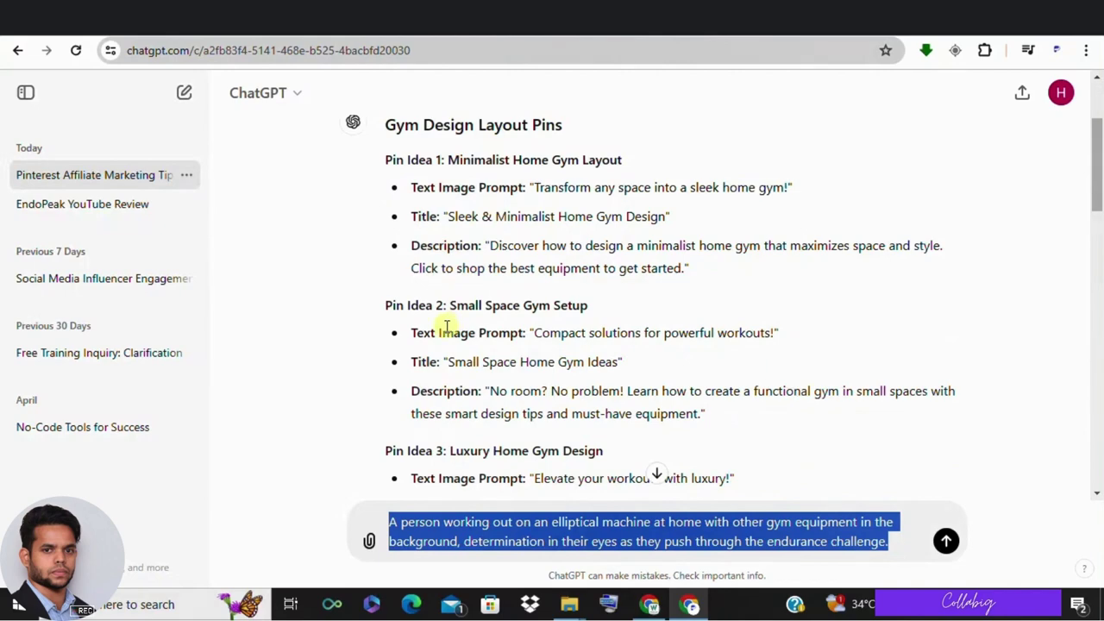
scroll(446, 325, up, 2)
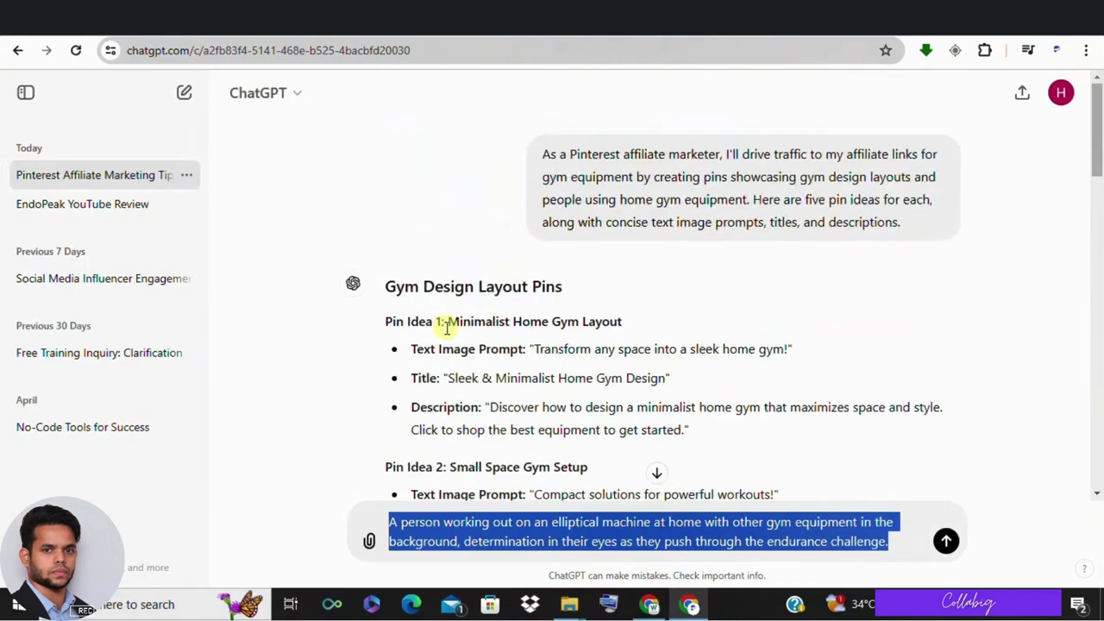
scroll(447, 326, down, 1)
scroll(451, 328, up, 1)
triple_click(688, 177)
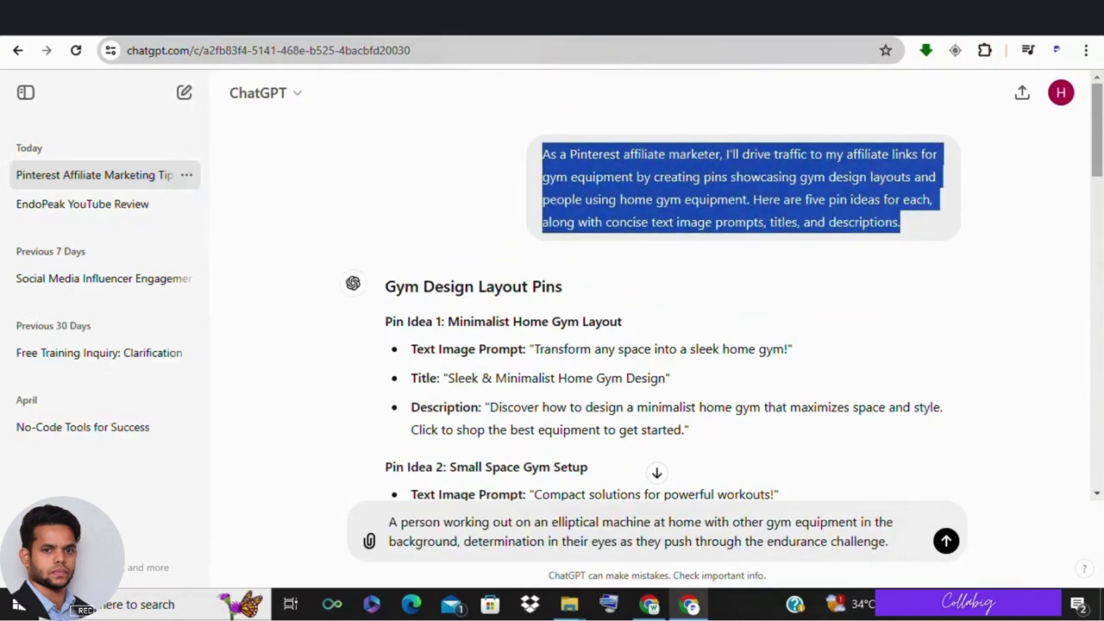
- Return to the Kittl Editor and generate the elliptical workout image in the Photography style
key(ctrl+Tab)
key(ctrl+v)
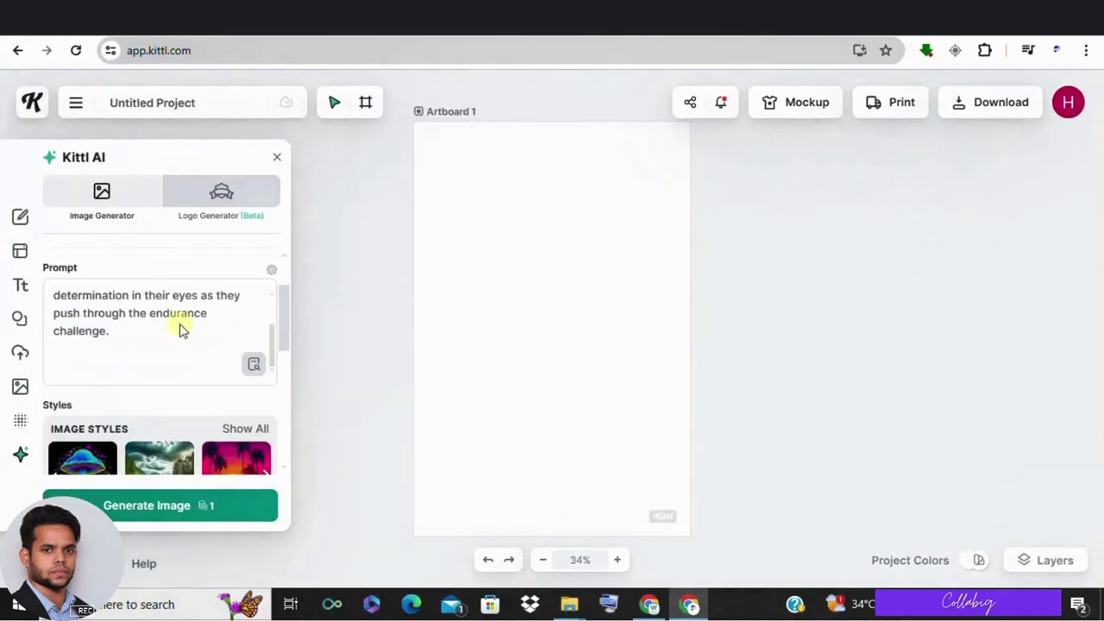
scroll(202, 371, down, 2)
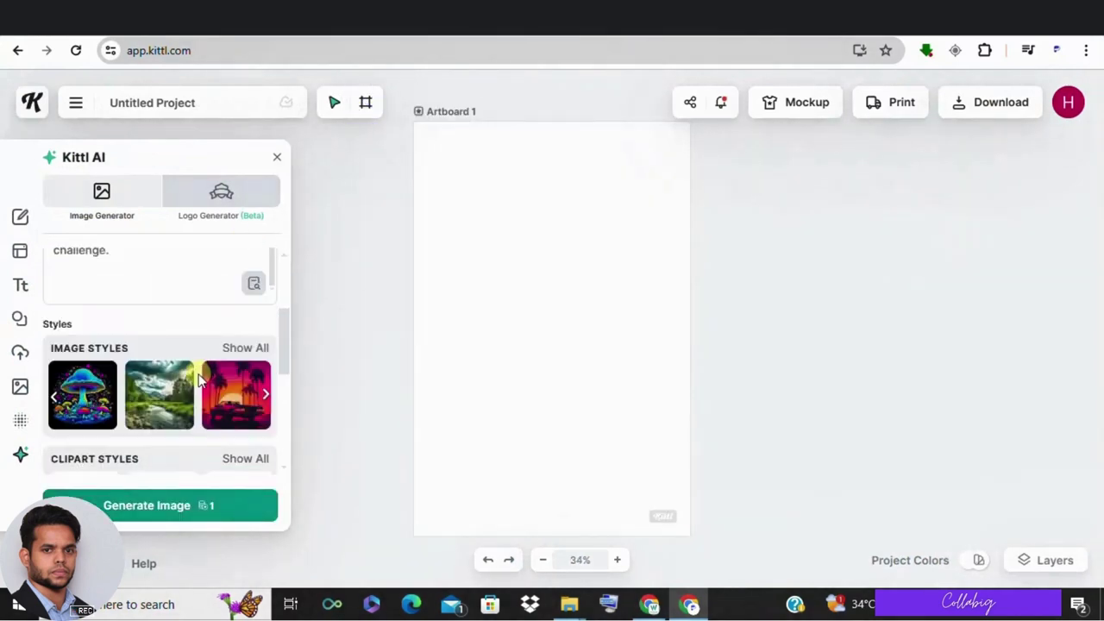
scroll(239, 350, up, 2)
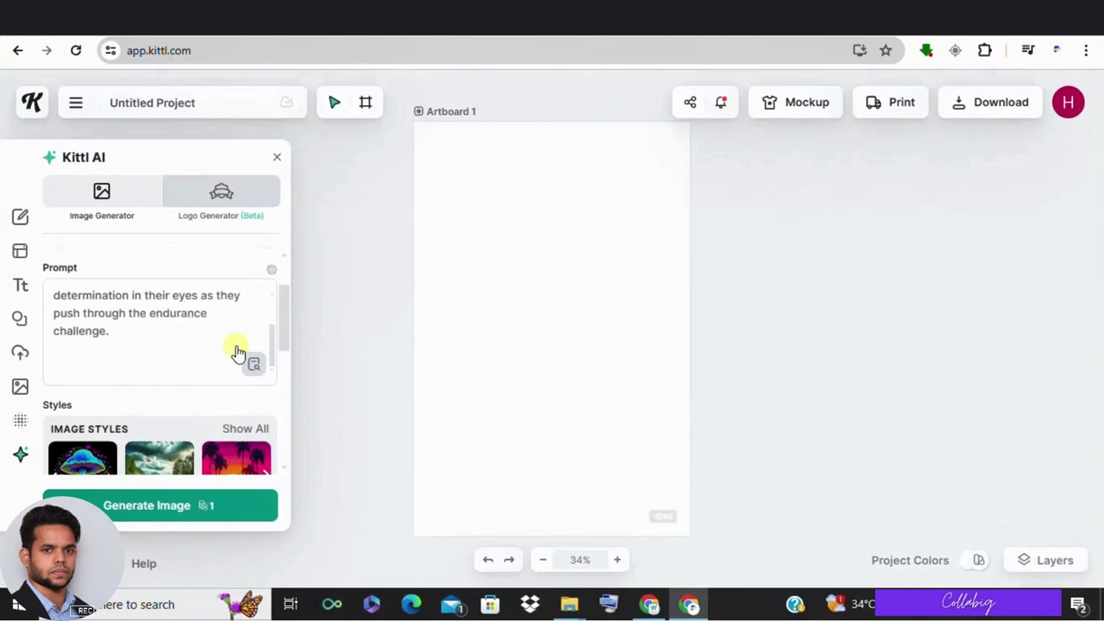
scroll(238, 353, down, 2)
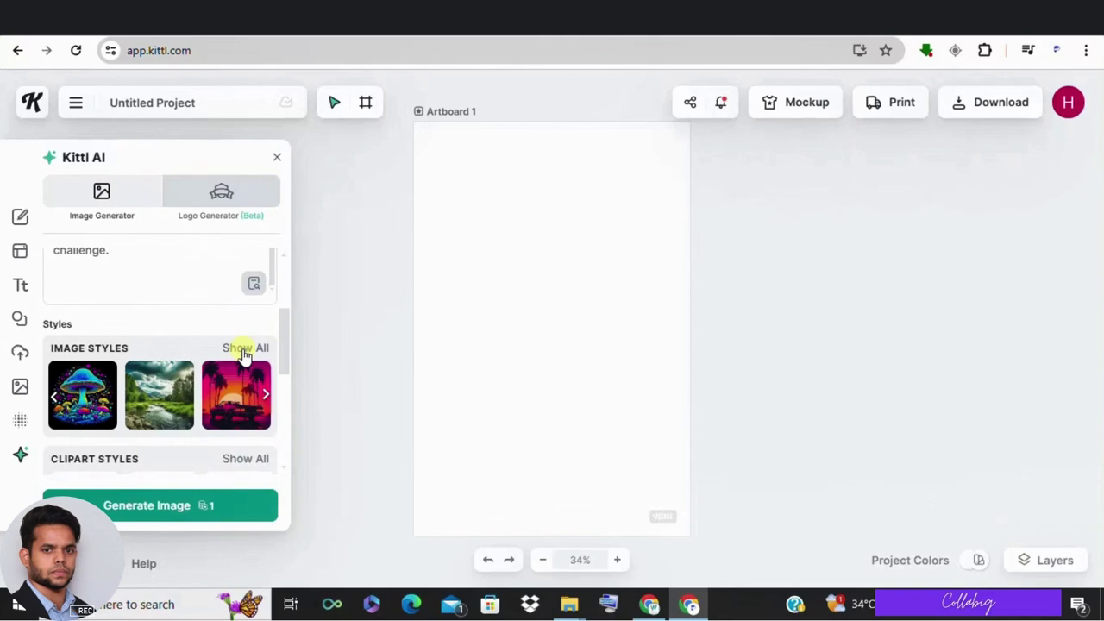
click(244, 349)
click(460, 369)
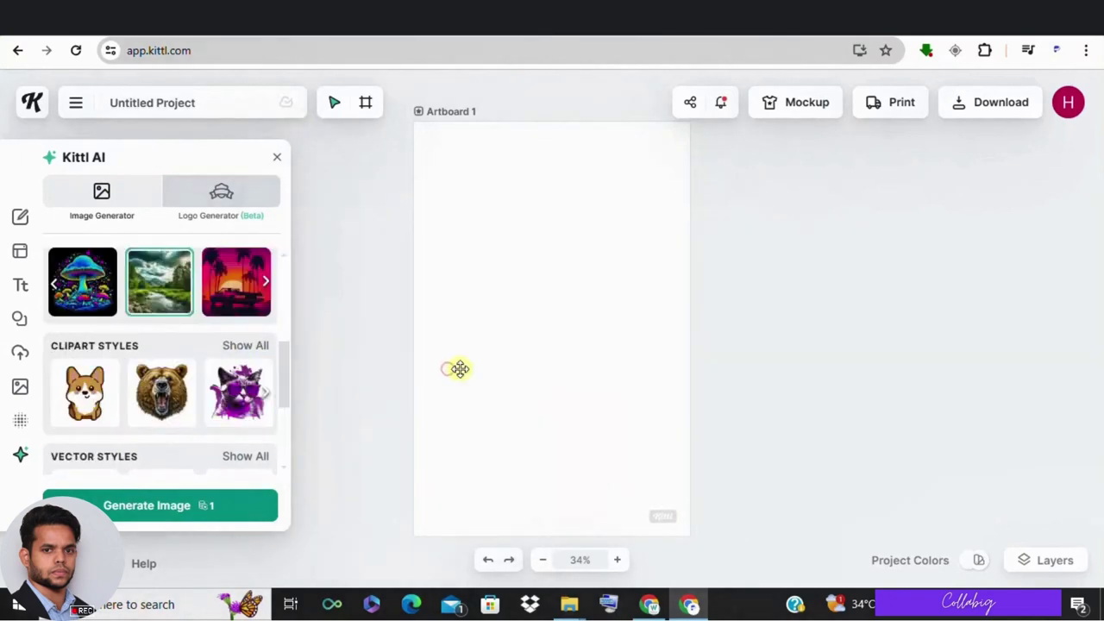
click(129, 502)
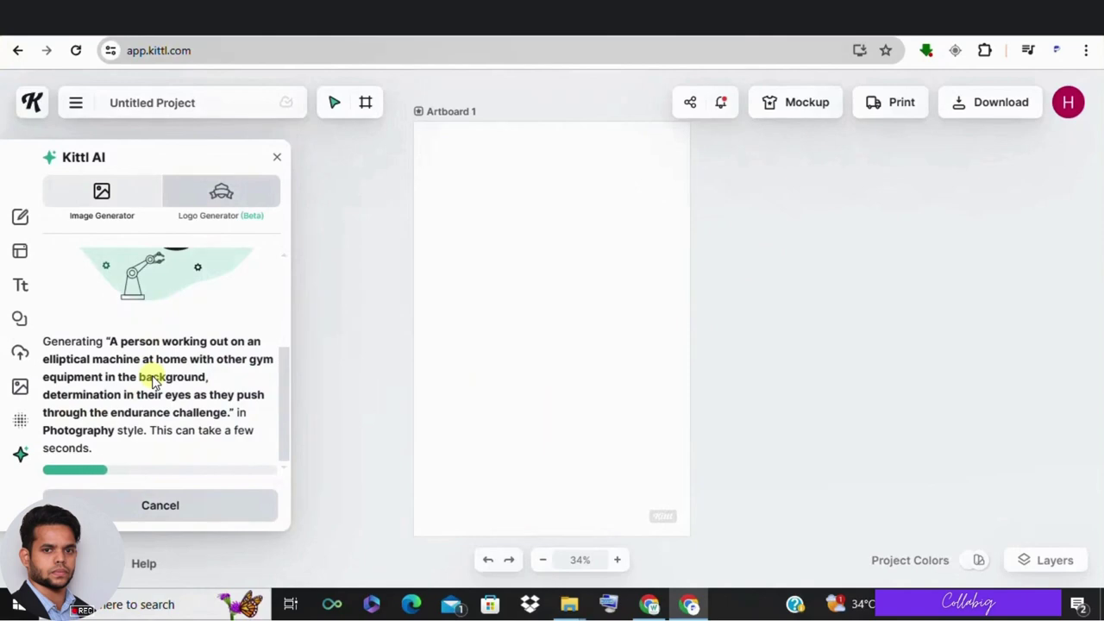
- Switch to ChatGPT and read through the titles and descriptions of the gym design layout pin ideas
click(604, 17)
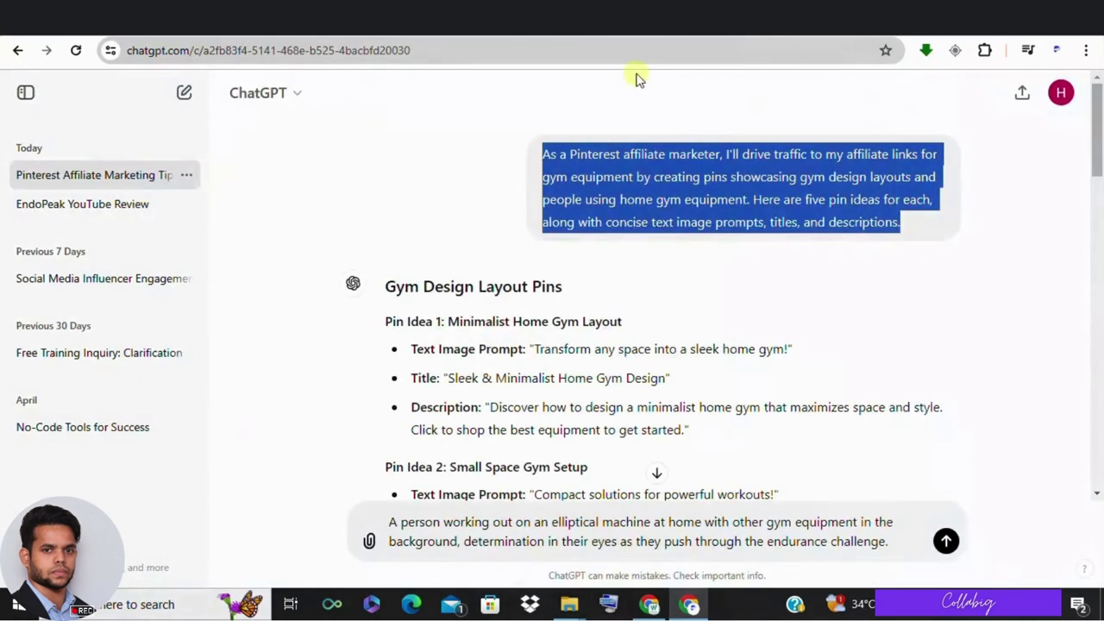
scroll(508, 336, down, 6)
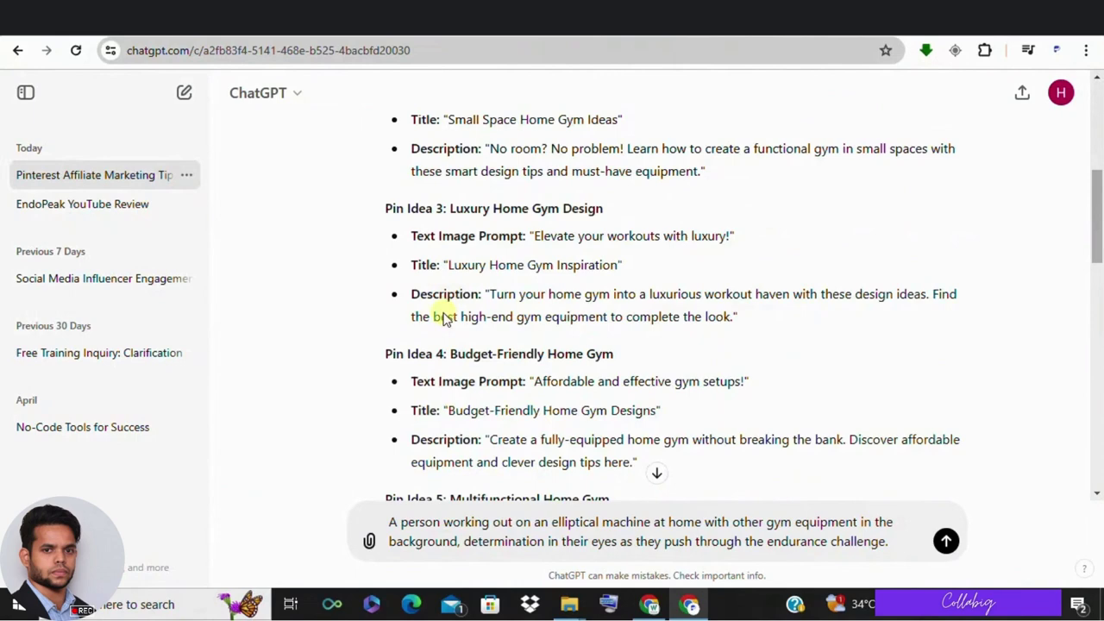
- Switch to Titan Fitness' partner program page on impact.com, read its terms, and start the sign-up
click(477, 21)
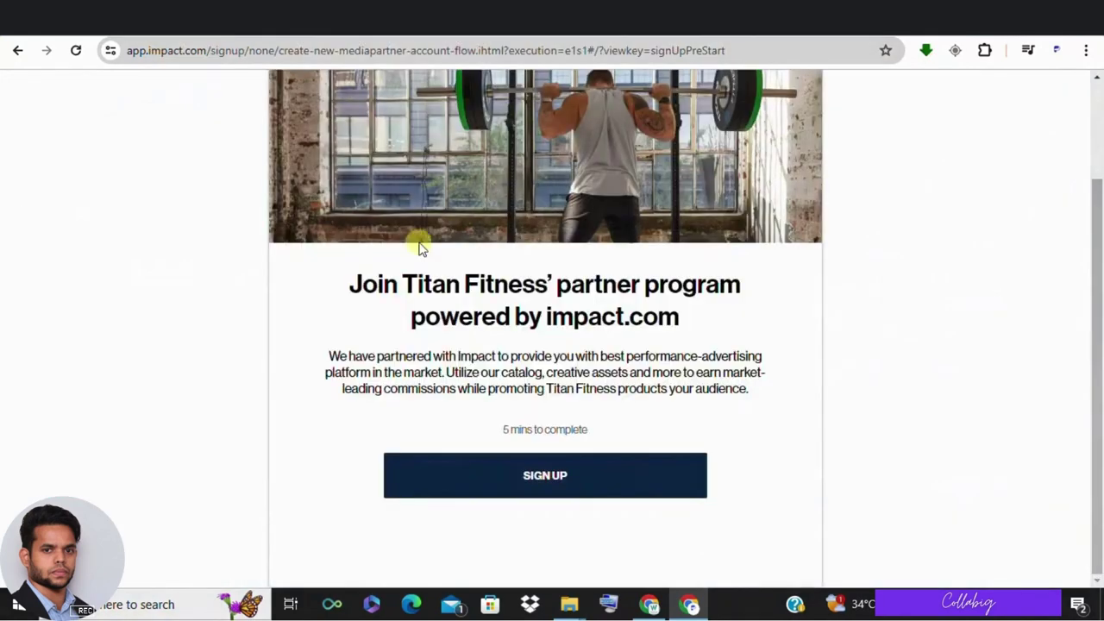
scroll(419, 247, up, 3)
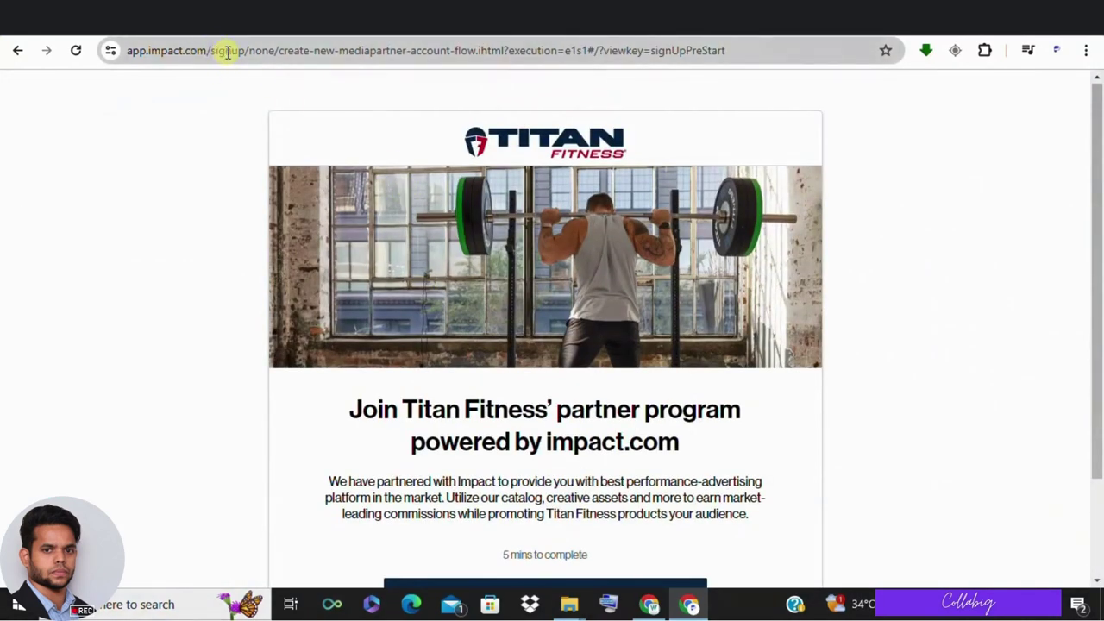
scroll(551, 173, down, 1)
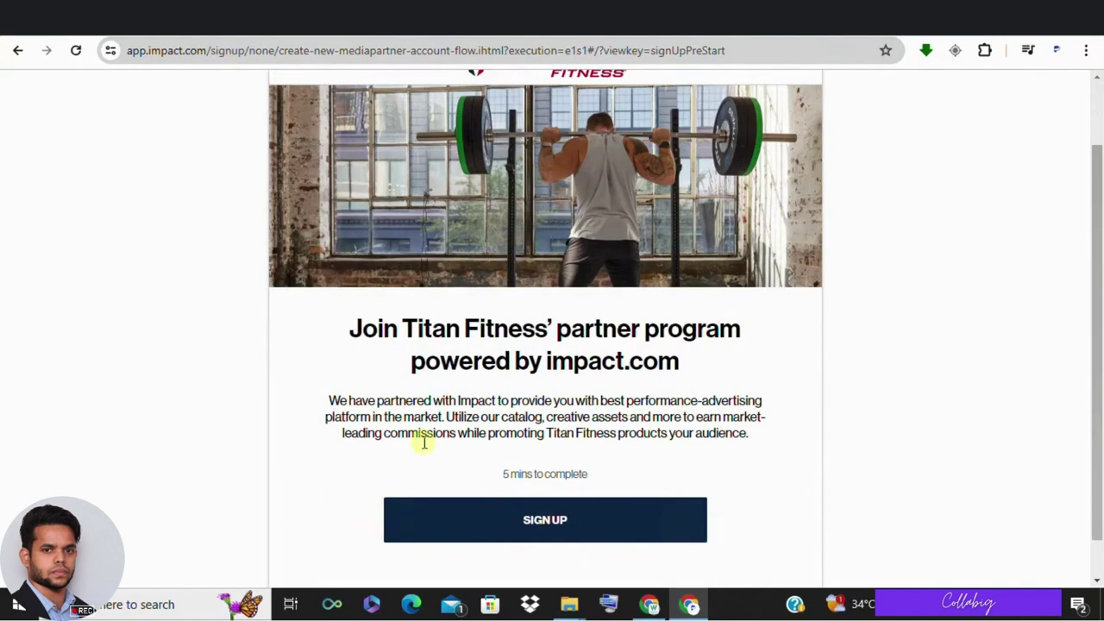
click(508, 537)
- Switch to the Digistore24 affiliate marketplace, look over the offers, and copy the promolink for Emperor's Vigor Tonic
click(802, 18)
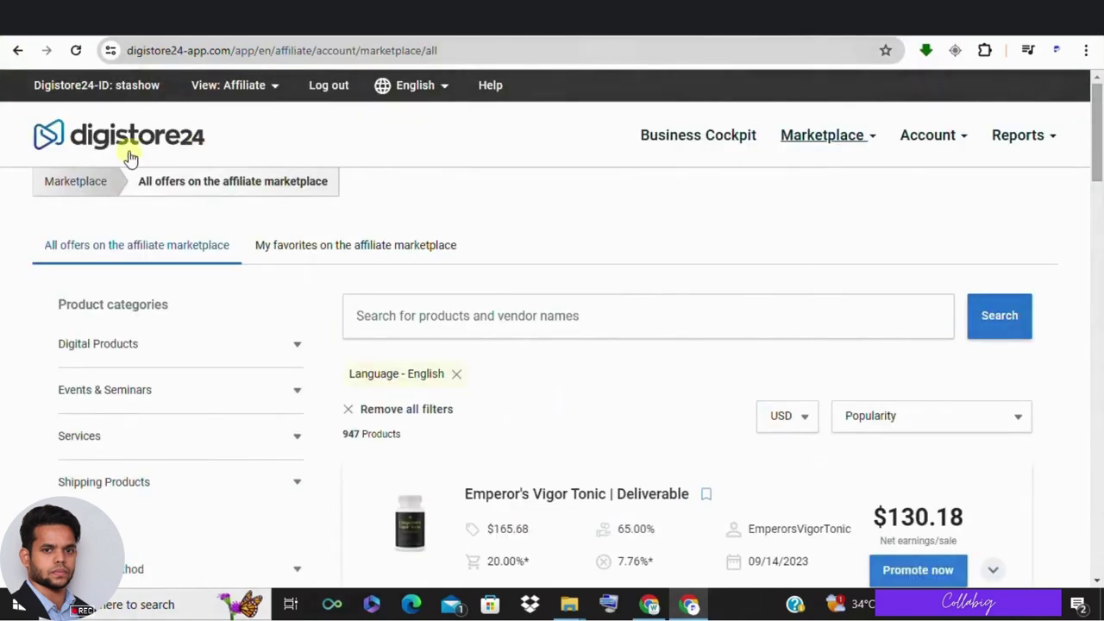
scroll(561, 276, down, 3)
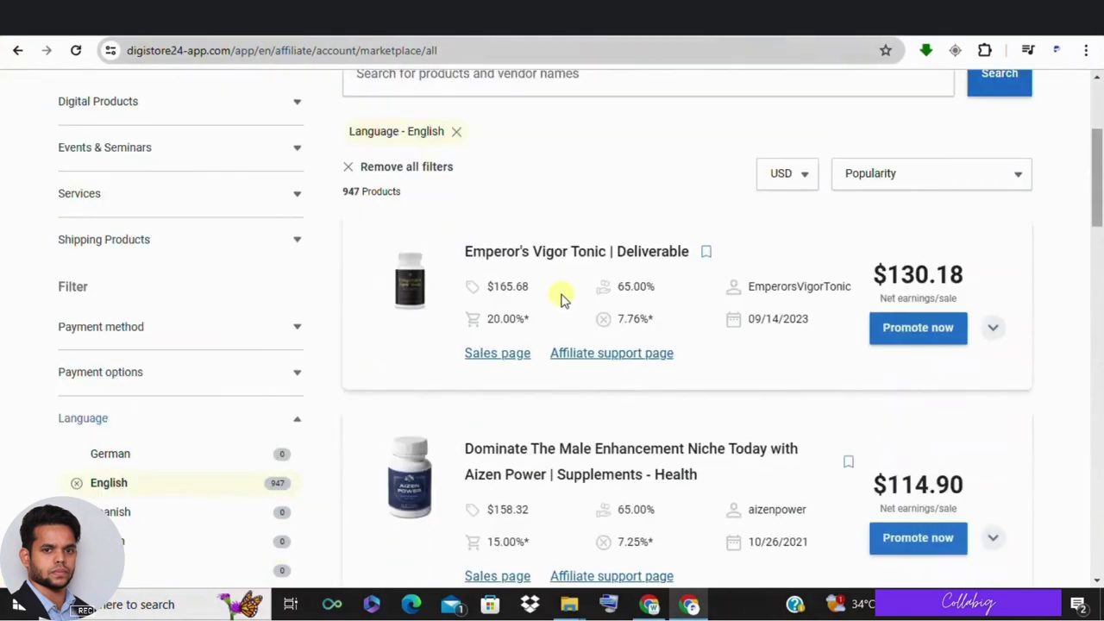
scroll(561, 297, down, 2)
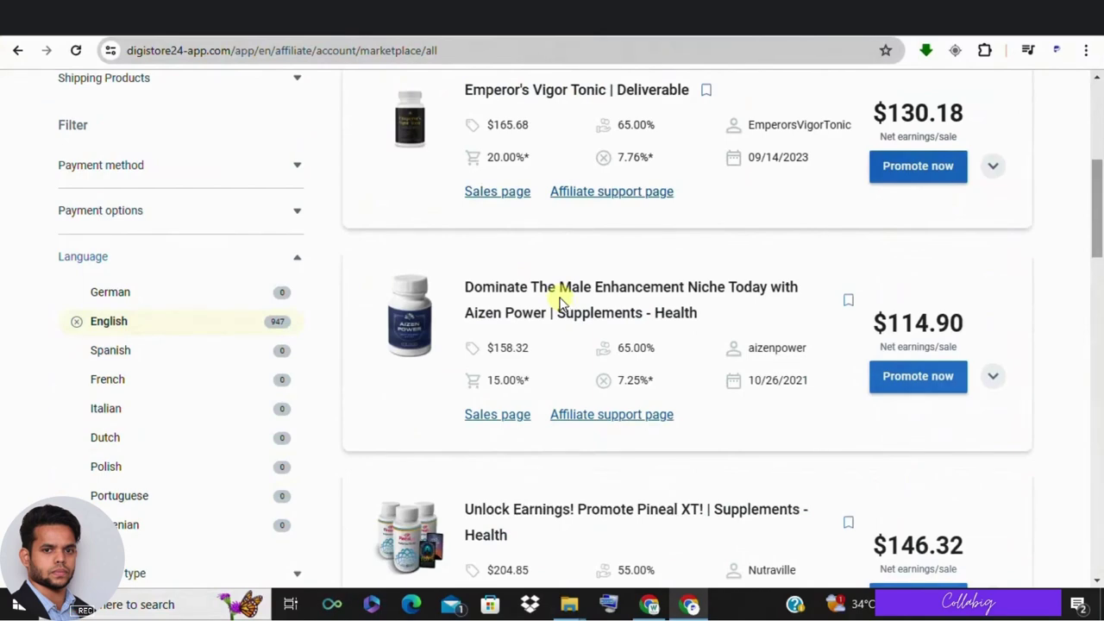
scroll(556, 293, down, 3)
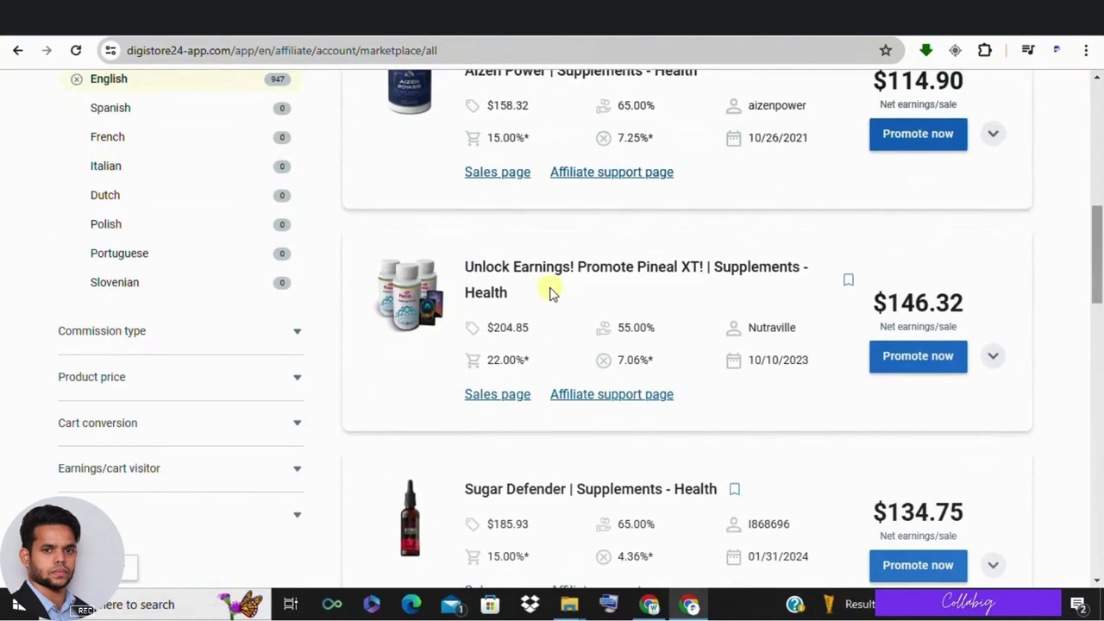
scroll(850, 308, up, 5)
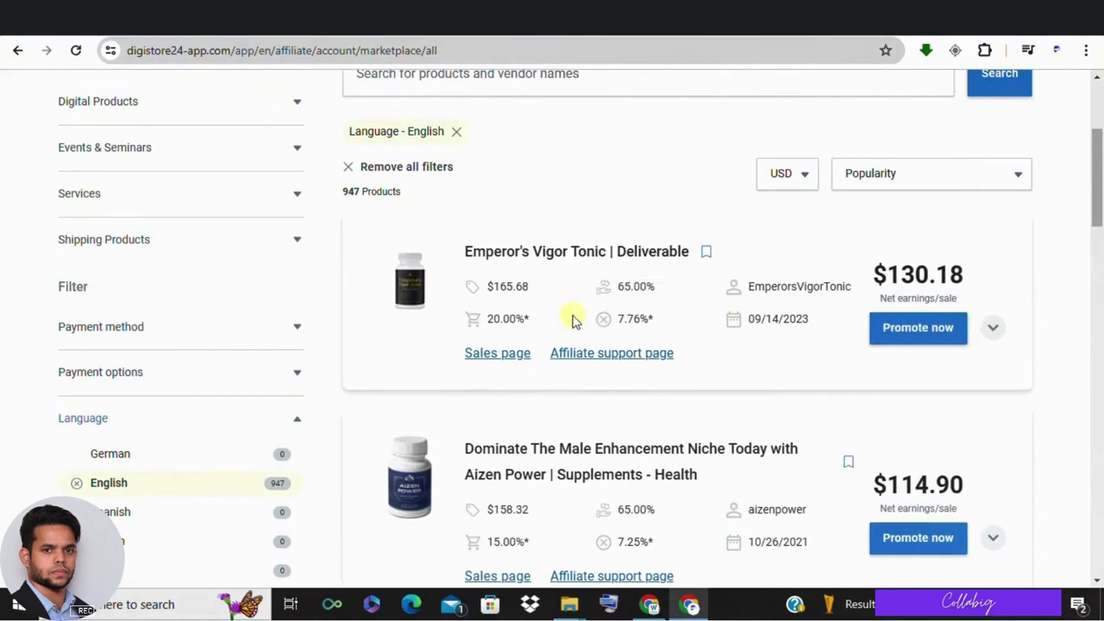
click(925, 336)
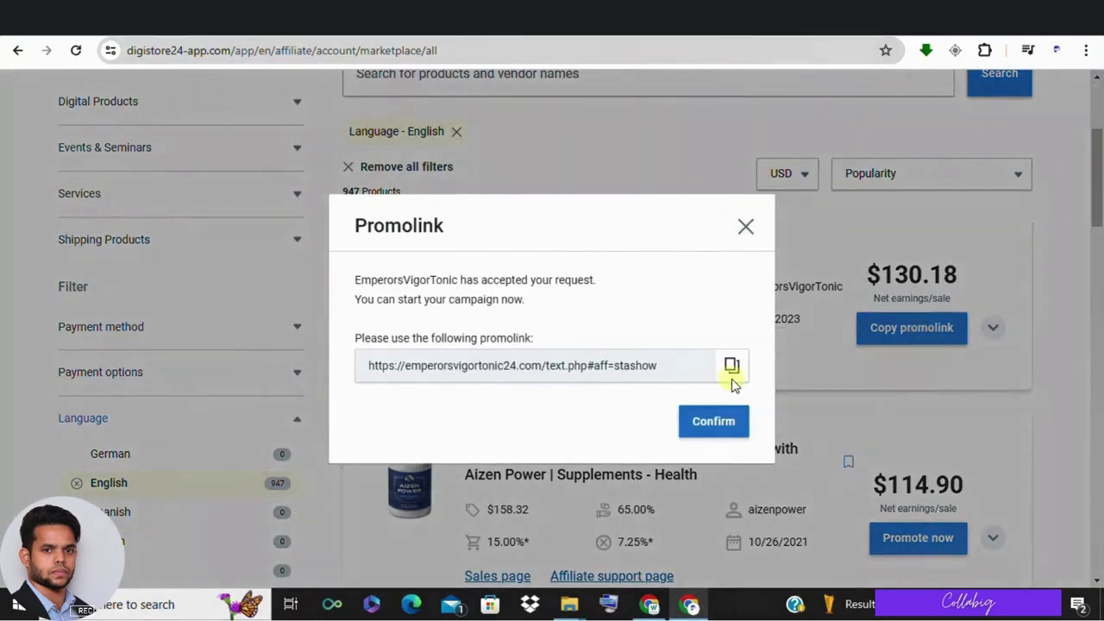
click(730, 367)
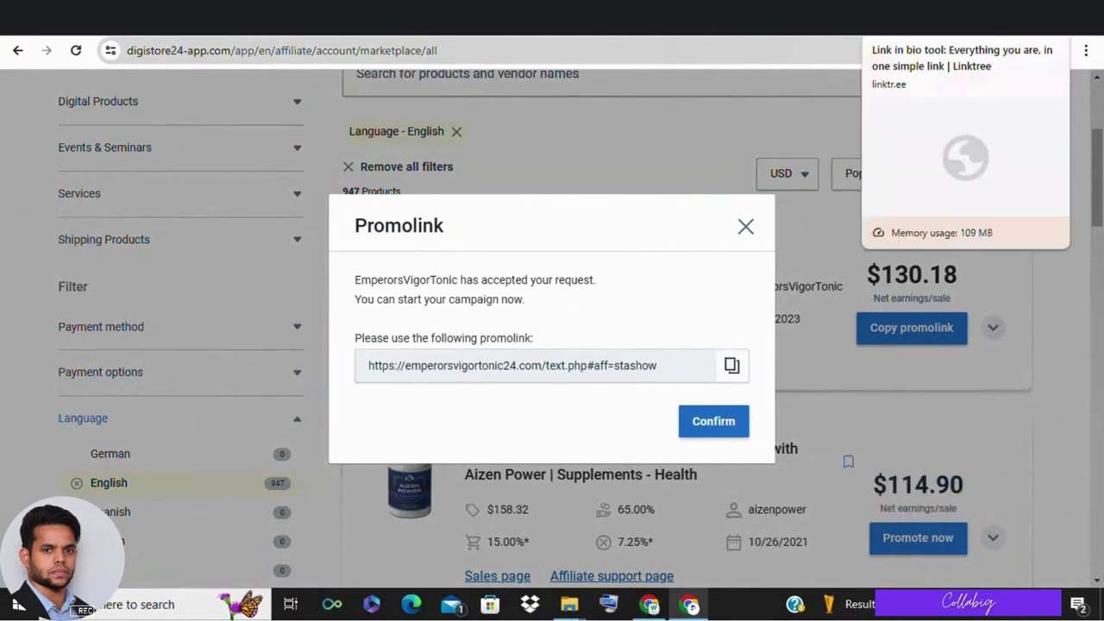
- Switch to the Linktree home page and look over the Google results for the Amazon affiliate program
click(931, 18)
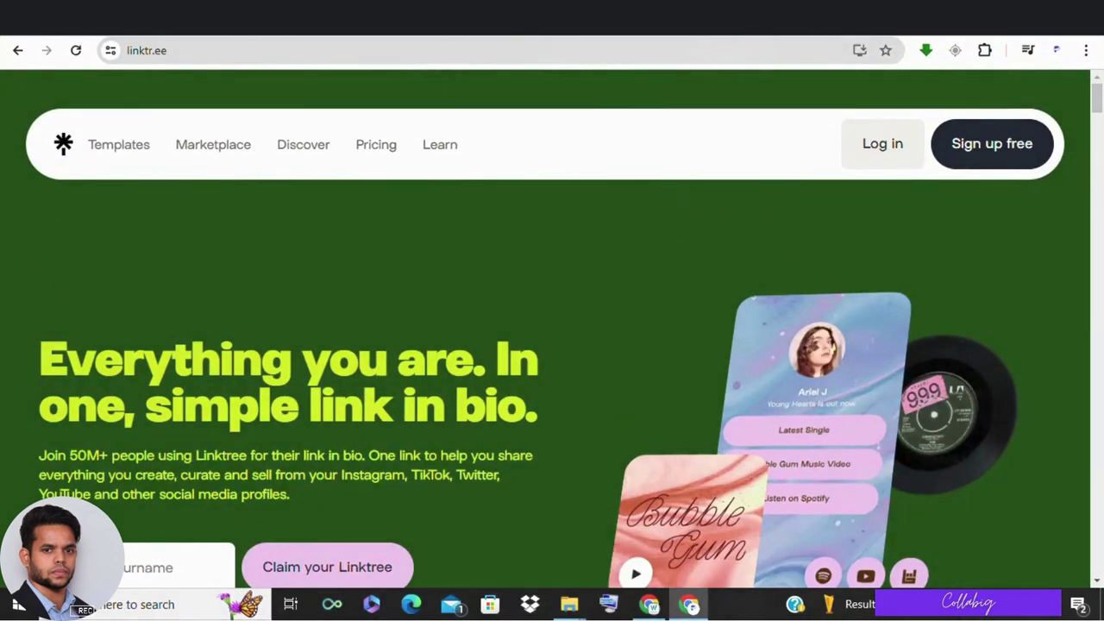
key(ctrl+Tab)
scroll(235, 274, down, 1)
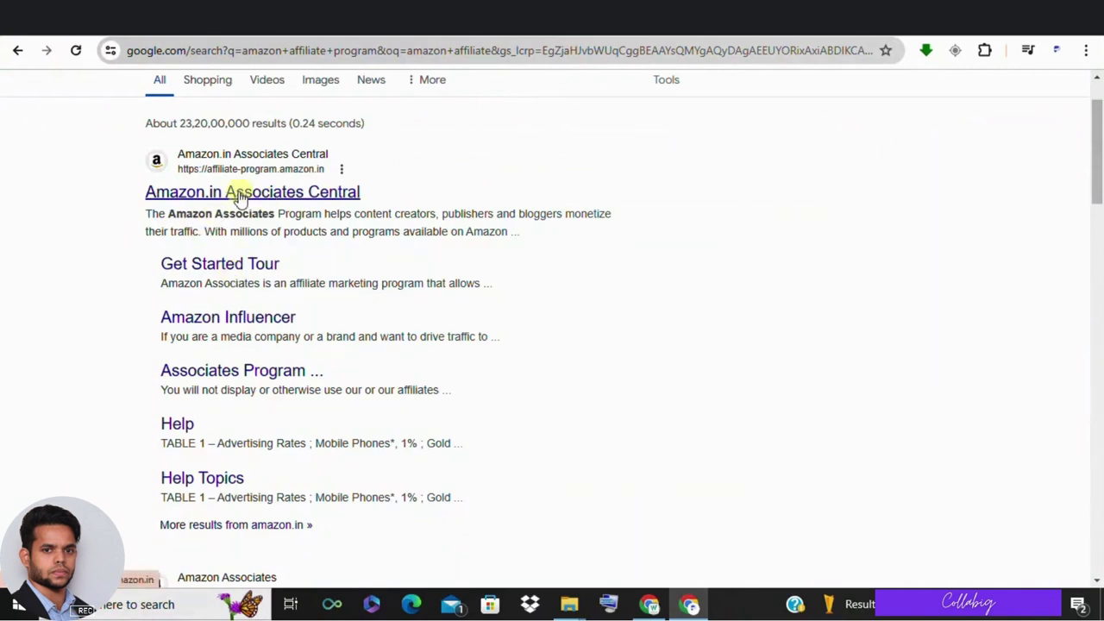
scroll(237, 196, up, 1)
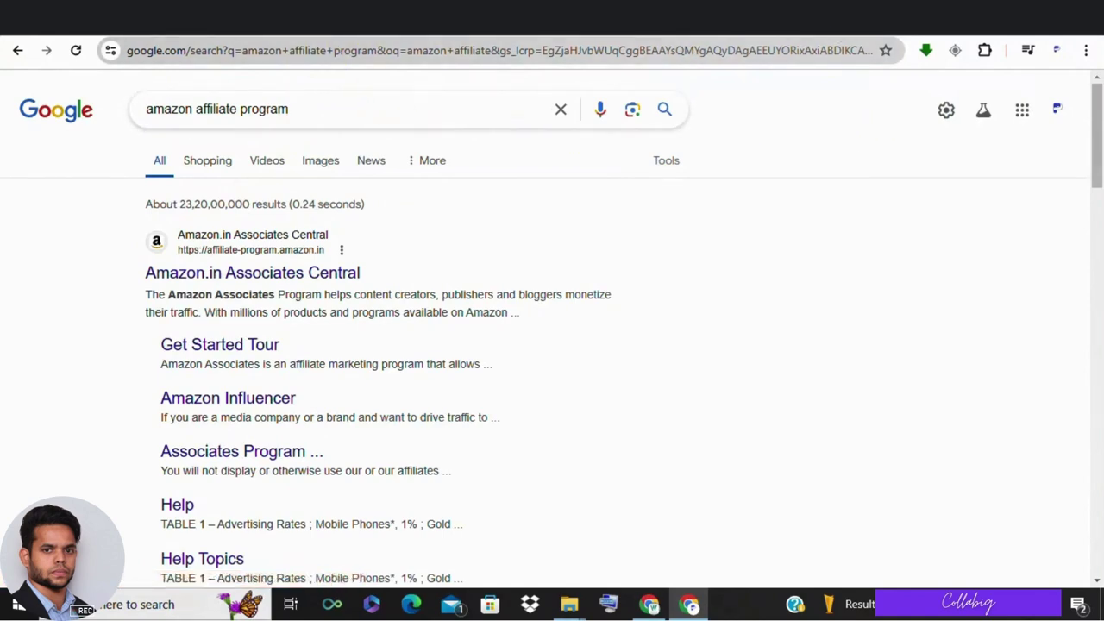
click(905, 19)
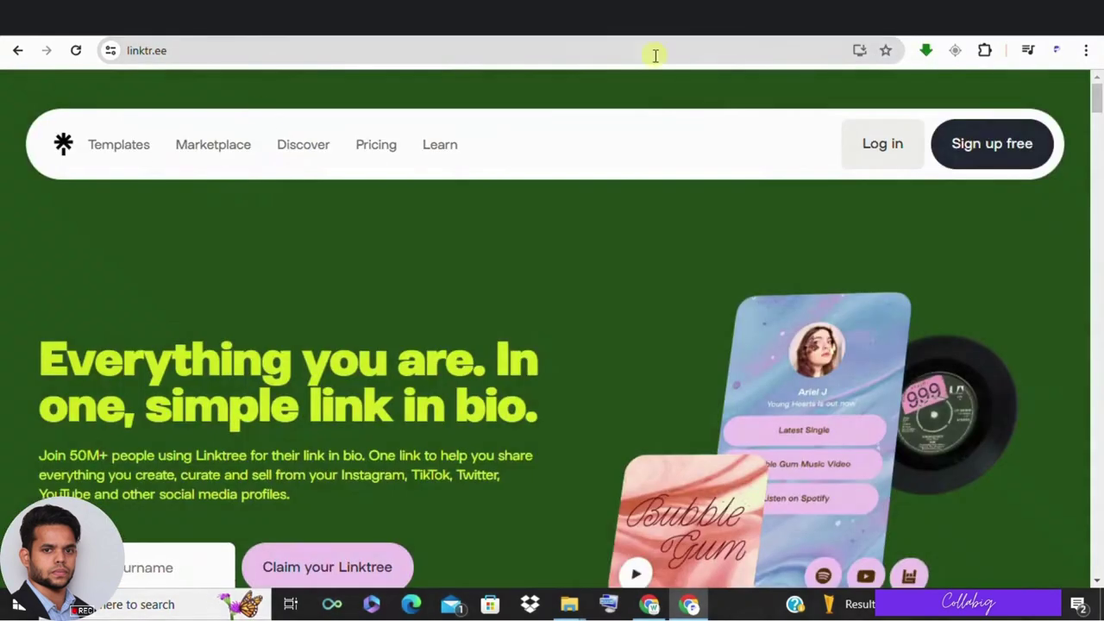
- Switch to the Get Gymspired Linktree page and look through its recommended home gym product links
click(155, 50)
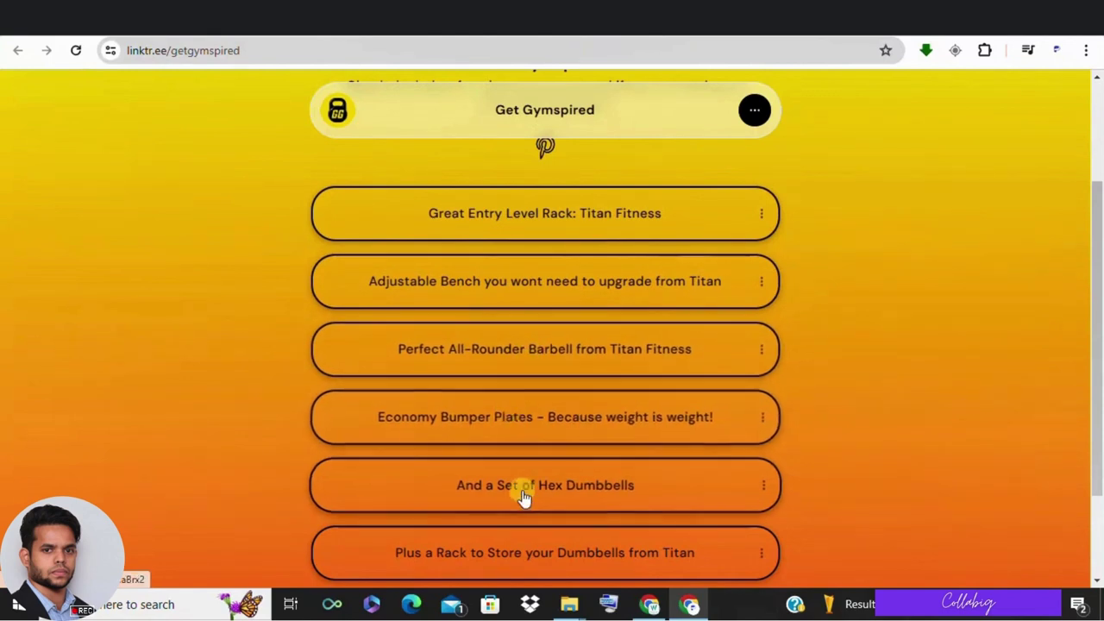
scroll(523, 497, down, 1)
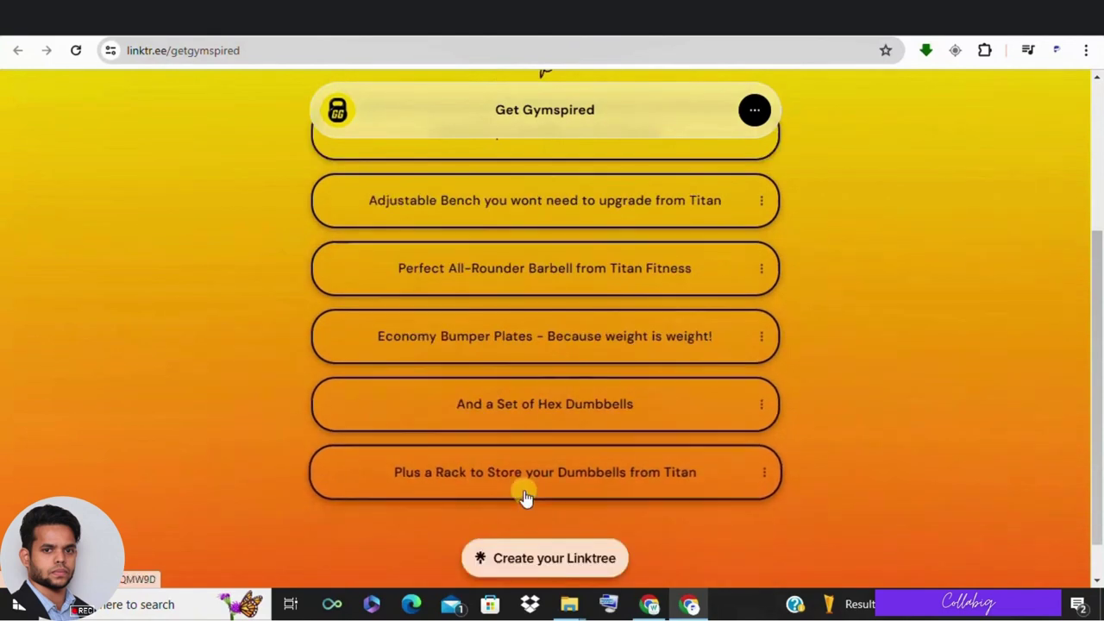
scroll(523, 497, up, 2)
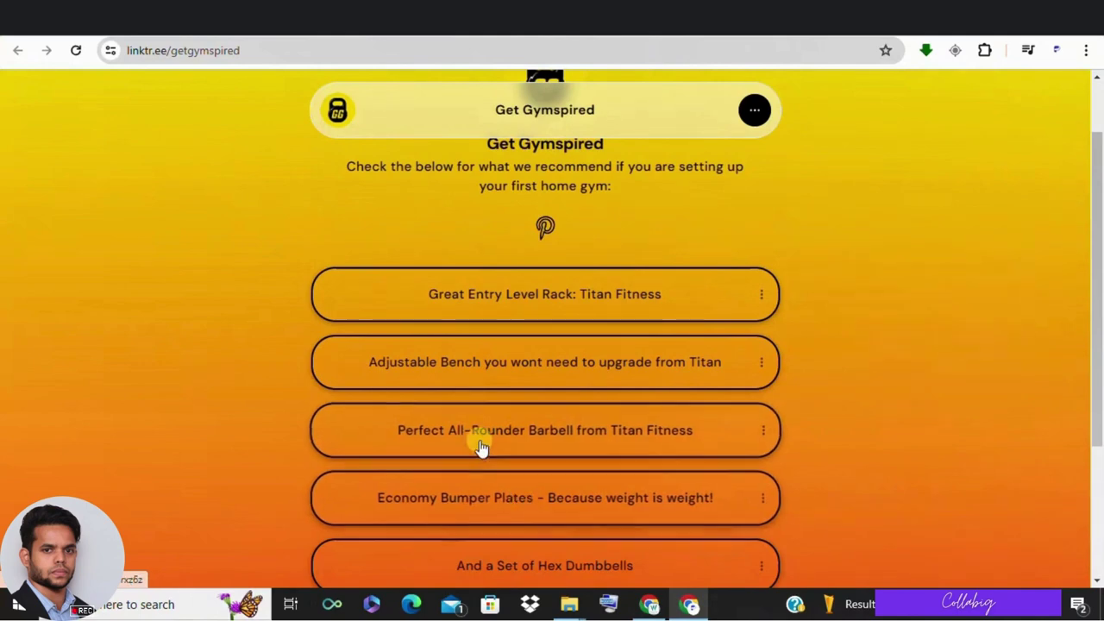
scroll(480, 442, up, 1)
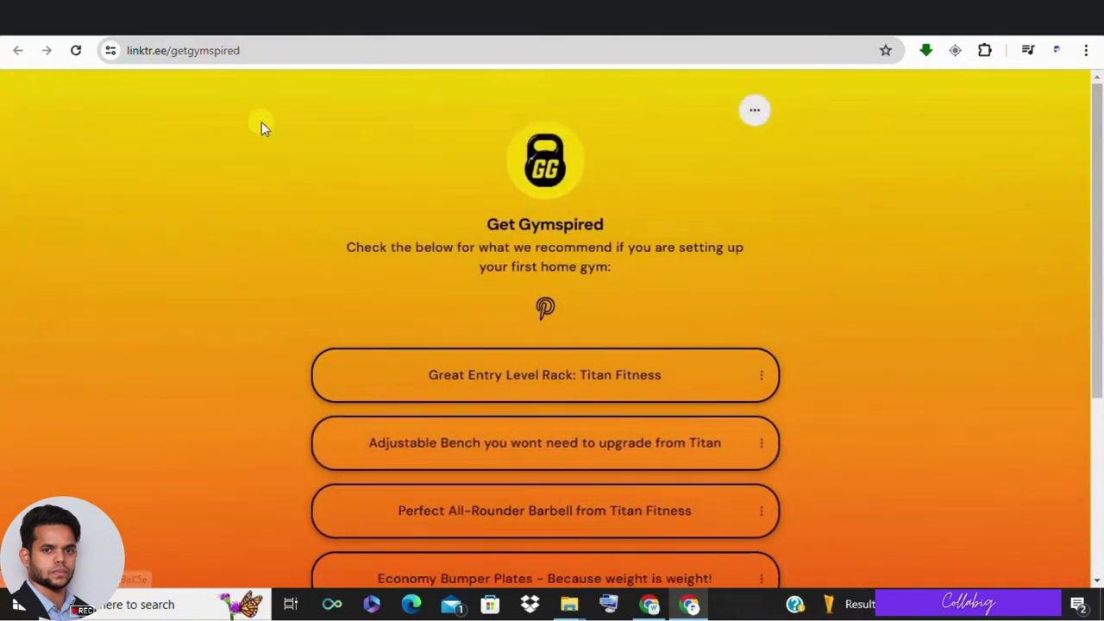
- Switch to Pinterest Trends and open the Create Pin page
click(545, 307)
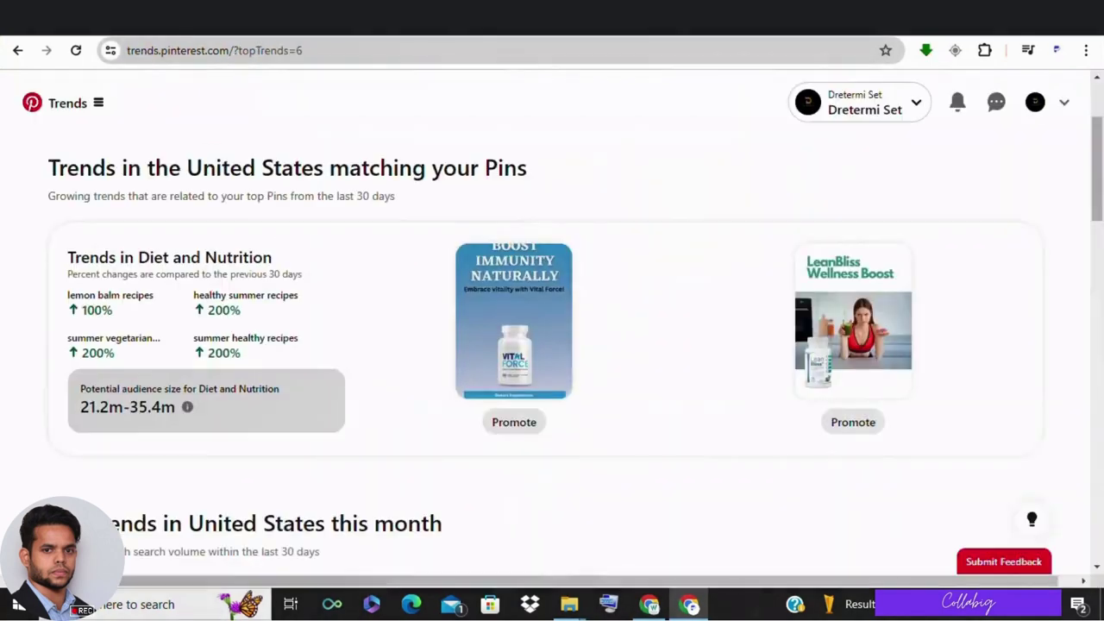
click(99, 104)
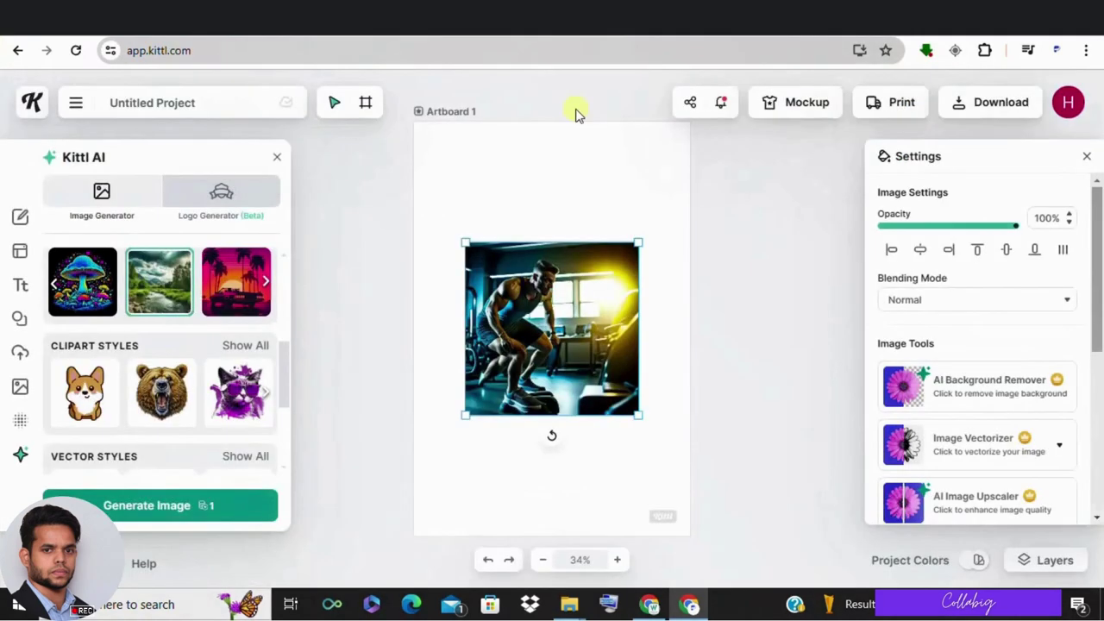
- Switch to the Kittl editor, align the workout image with the artboard's upper-left corner and enlarge it to cover the whole artboard
drag(510, 190, 491, 179)
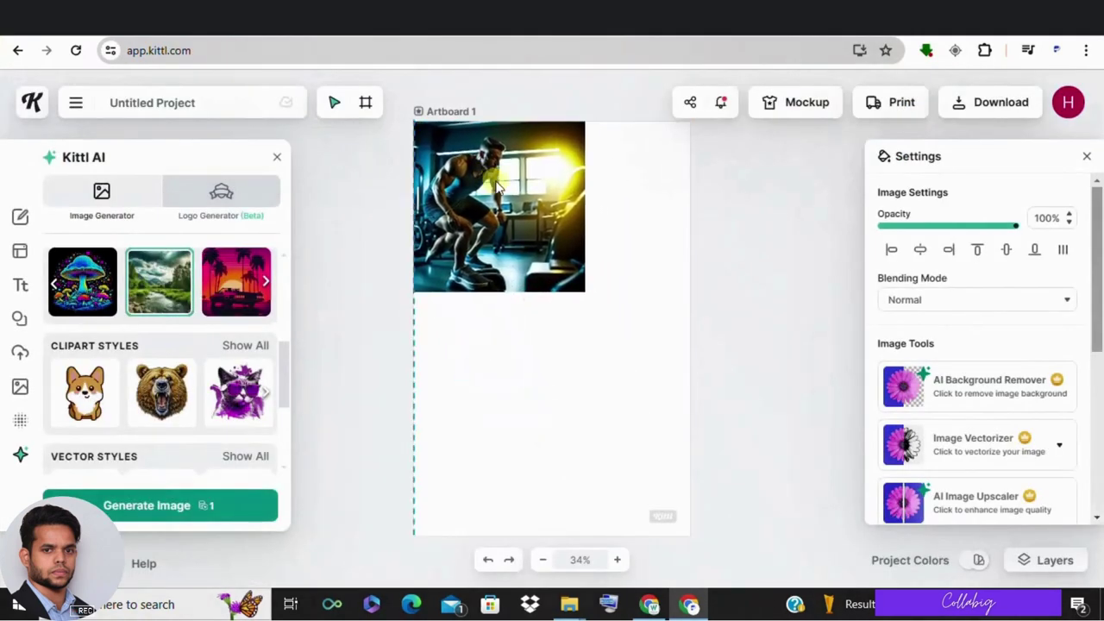
drag(585, 291, 757, 613)
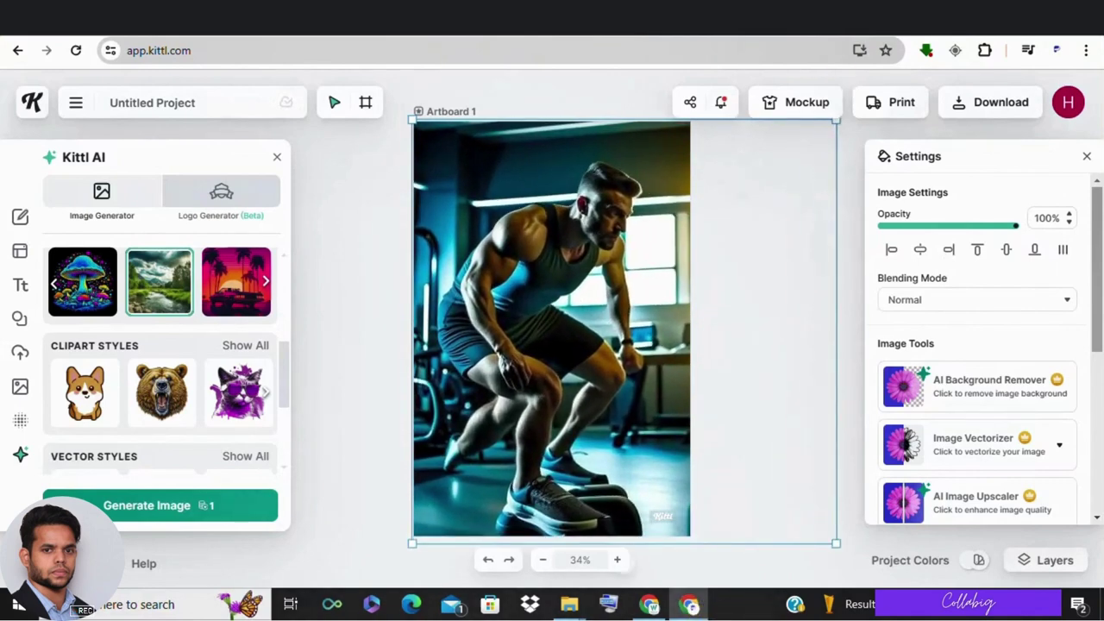
- Check the home gym pin ideas in ChatGPT and the fields of Pinterest's Create Pin form
key(ctrl+Tab)
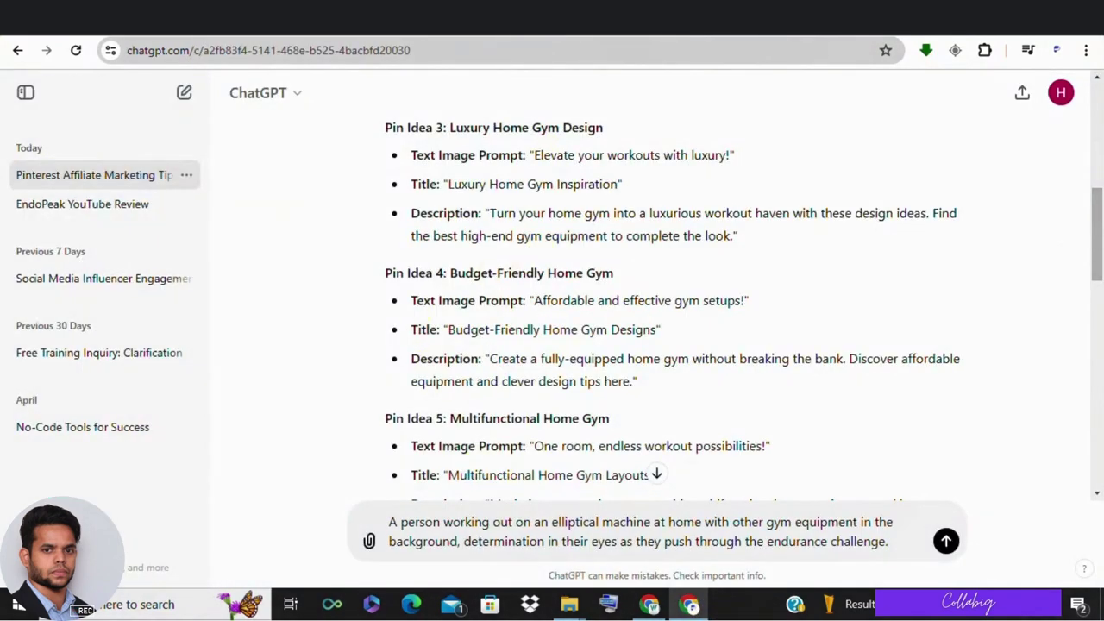
key(ctrl+Tab)
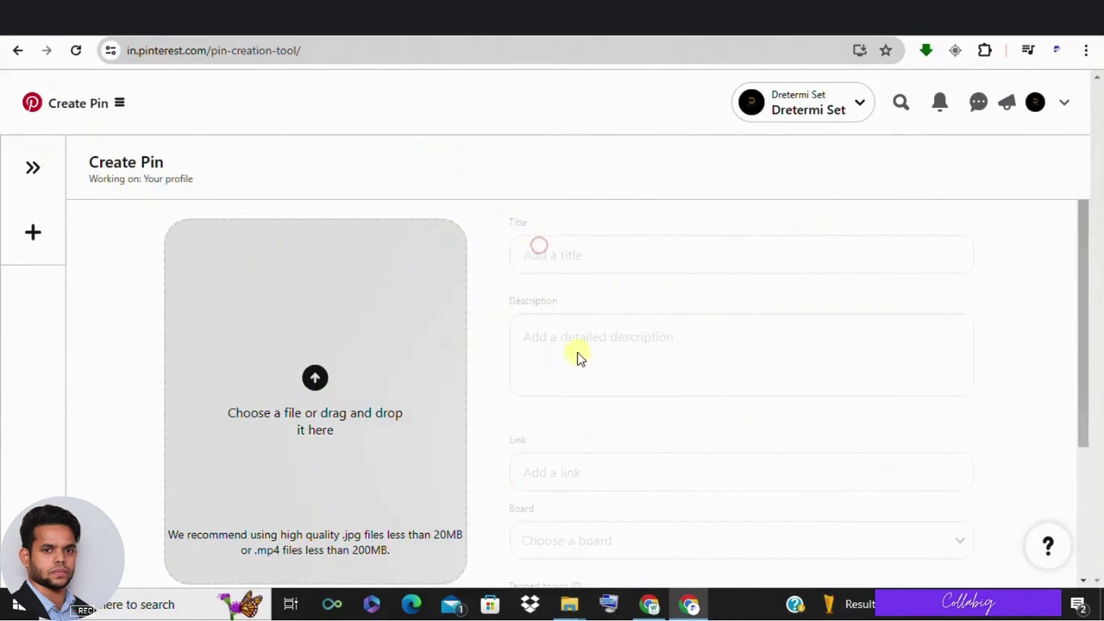
scroll(577, 353, down, 2)
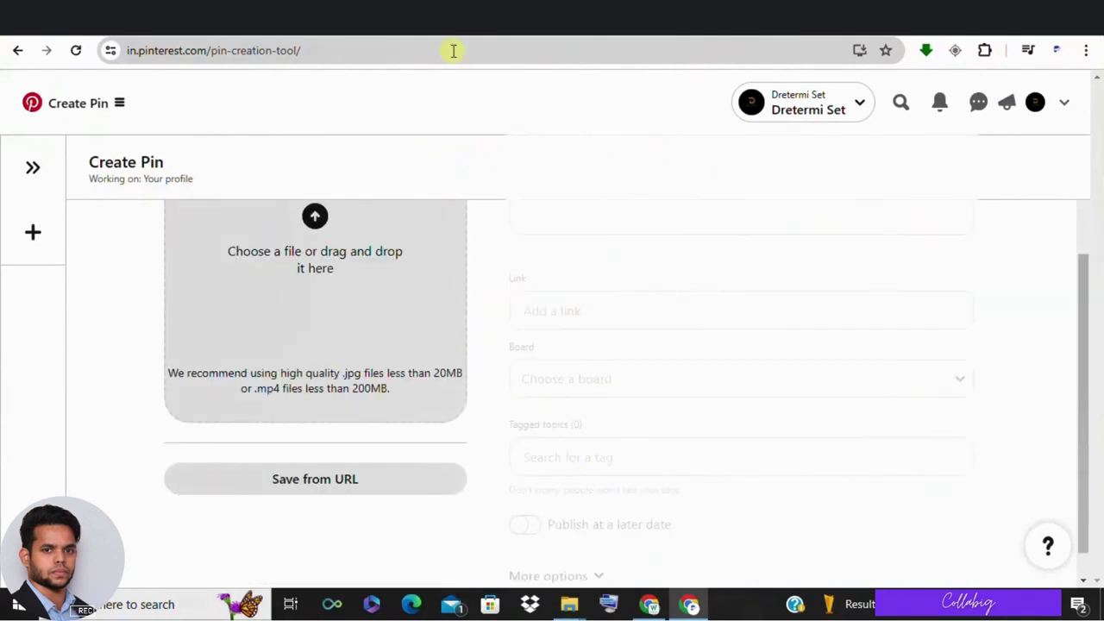
- Return to Kittl, download Artboard 1 as a 533 × 800 px PNG, and dismiss the credit notice
key(ctrl+Tab)
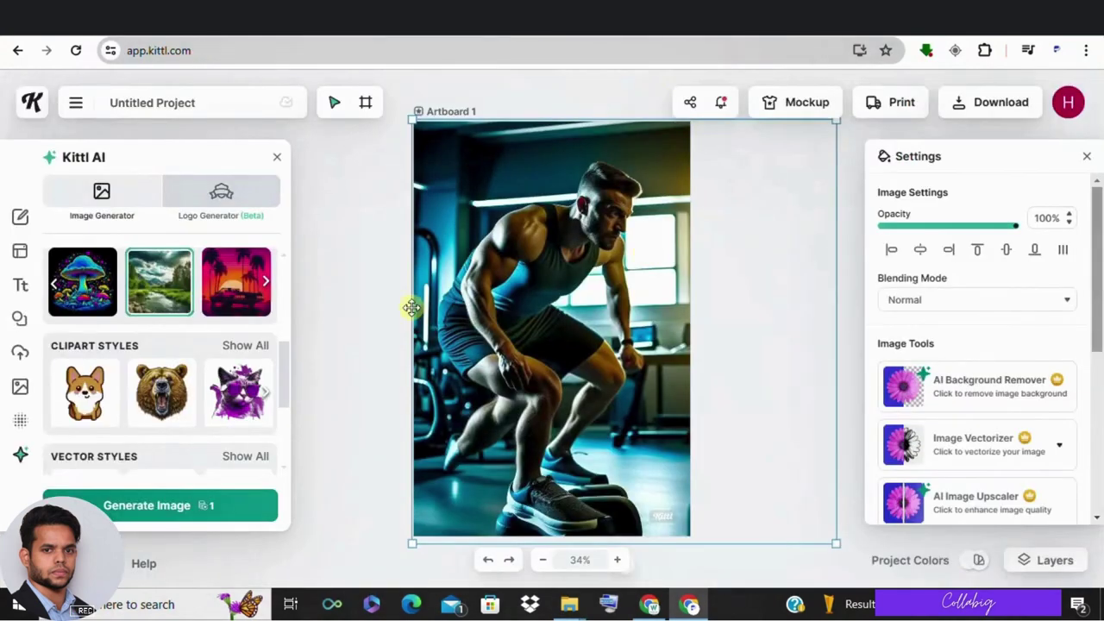
click(364, 309)
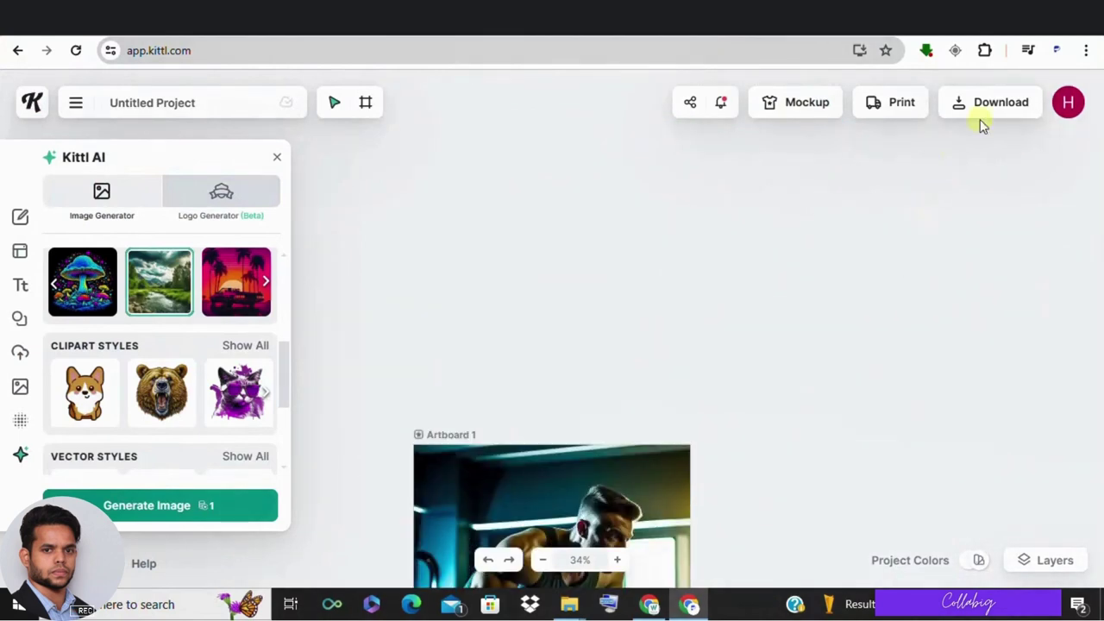
click(996, 101)
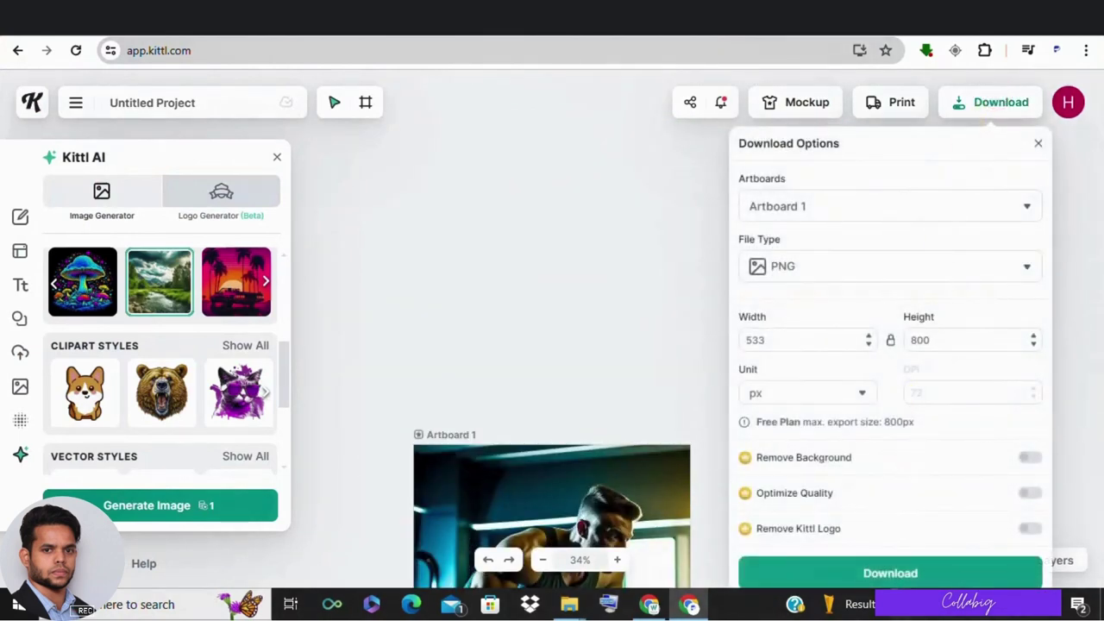
click(893, 574)
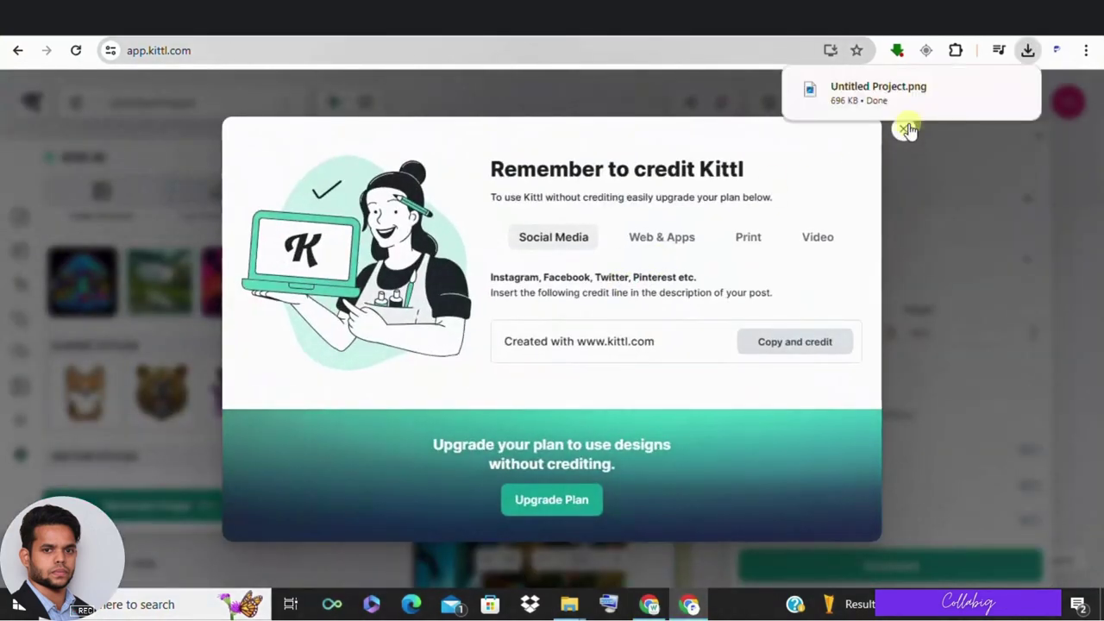
click(904, 130)
click(517, 249)
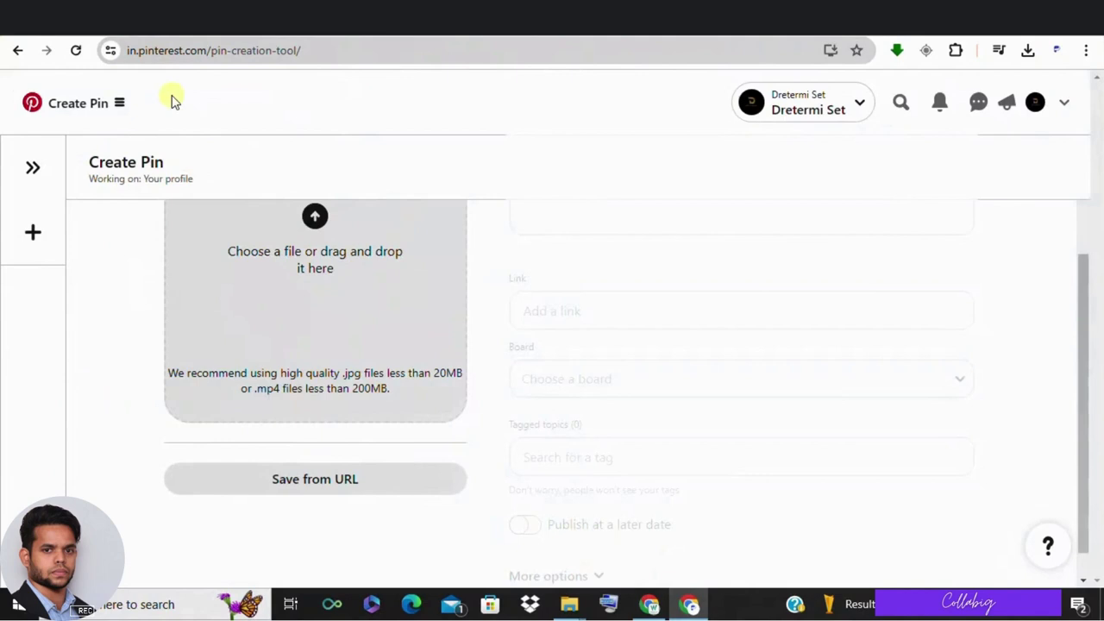
- Switch to Pinterest's Create Pin page and examine its file upload, title, description, link and board fields
scroll(514, 395, up, 2)
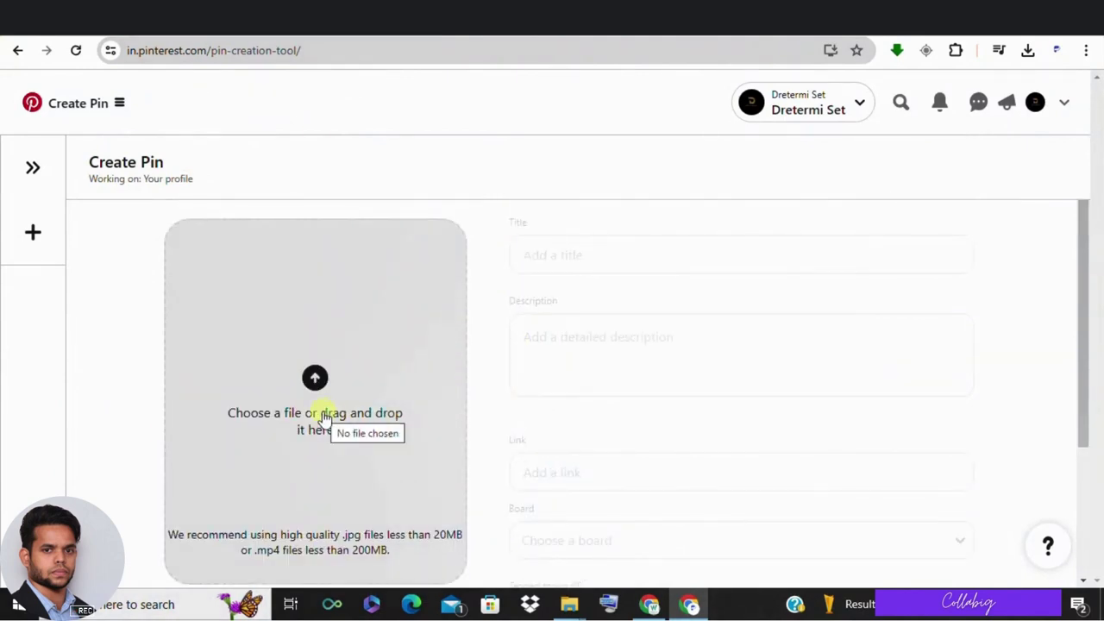
scroll(837, 392, down, 3)
scroll(836, 397, up, 3)
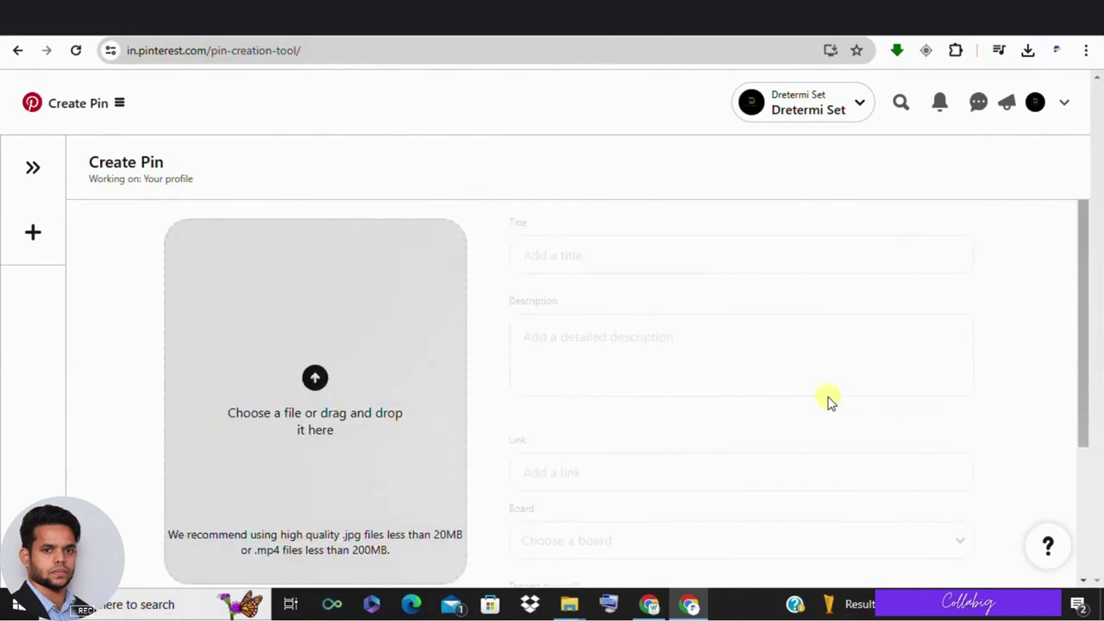
scroll(830, 401, down, 1)
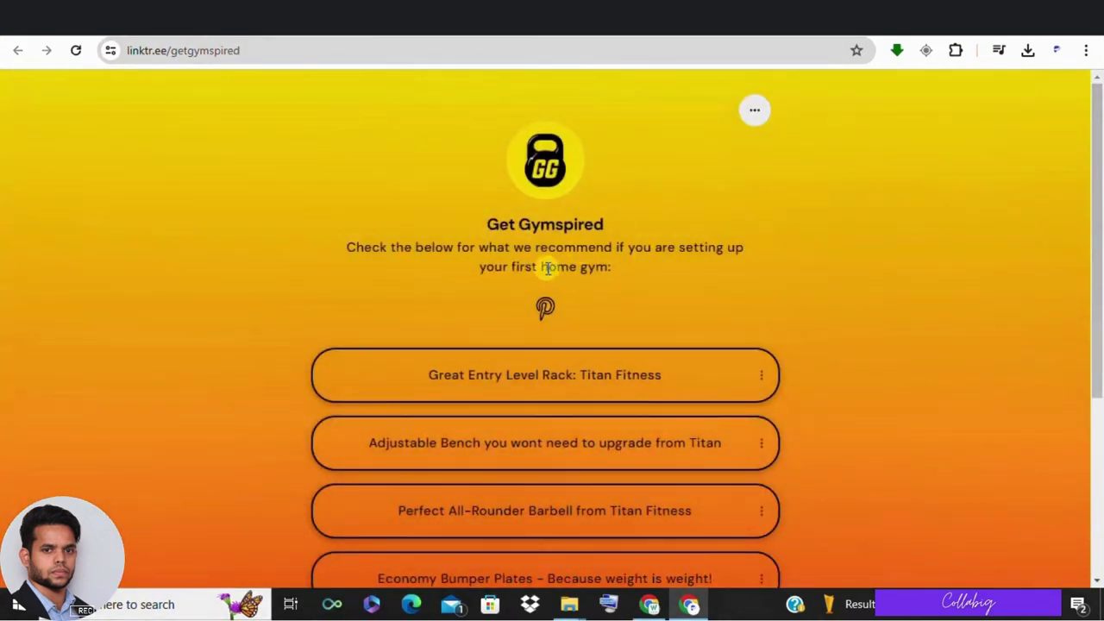
- Review the product links on the Get Gymspired Linktree page and Titan Fitness' partner program sign-up page on impact.com
scroll(548, 265, down, 1)
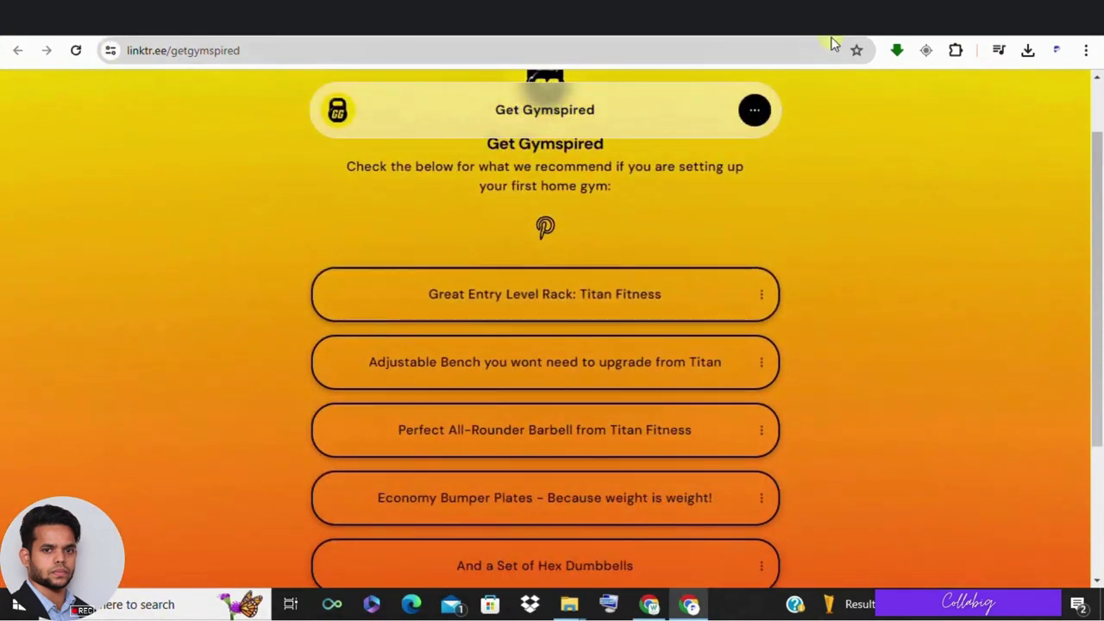
click(797, 17)
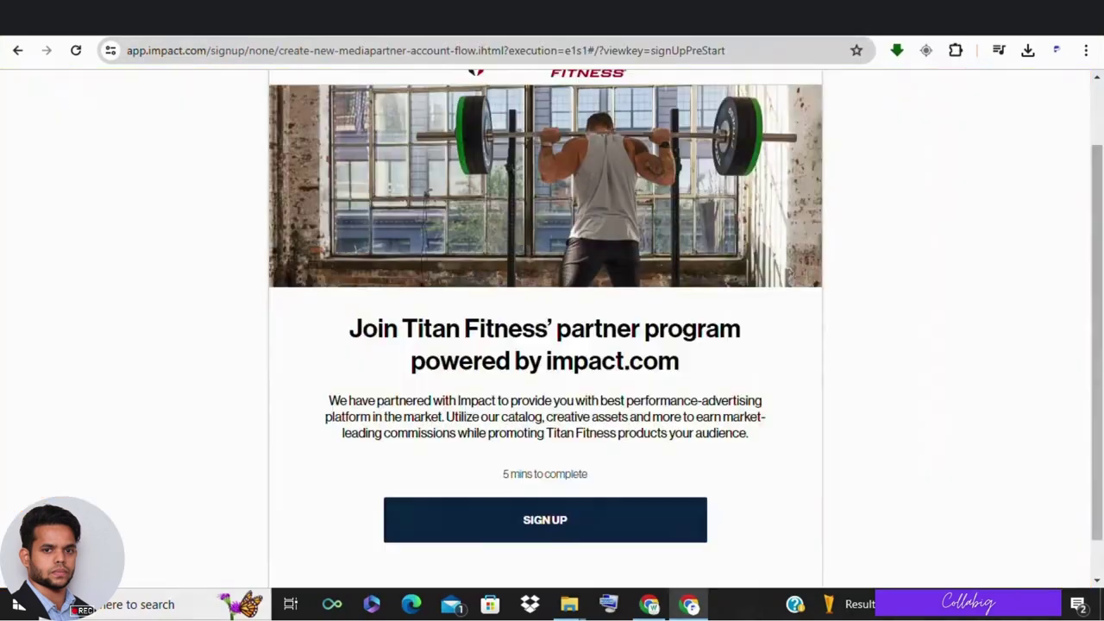
scroll(425, 318, down, 2)
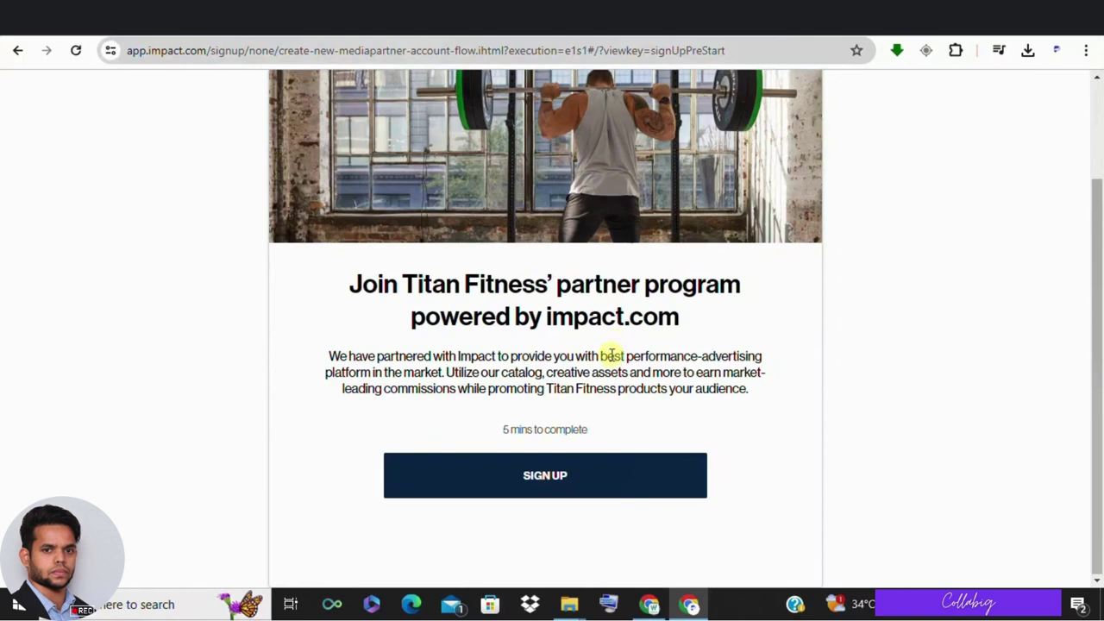
scroll(607, 346, up, 2)
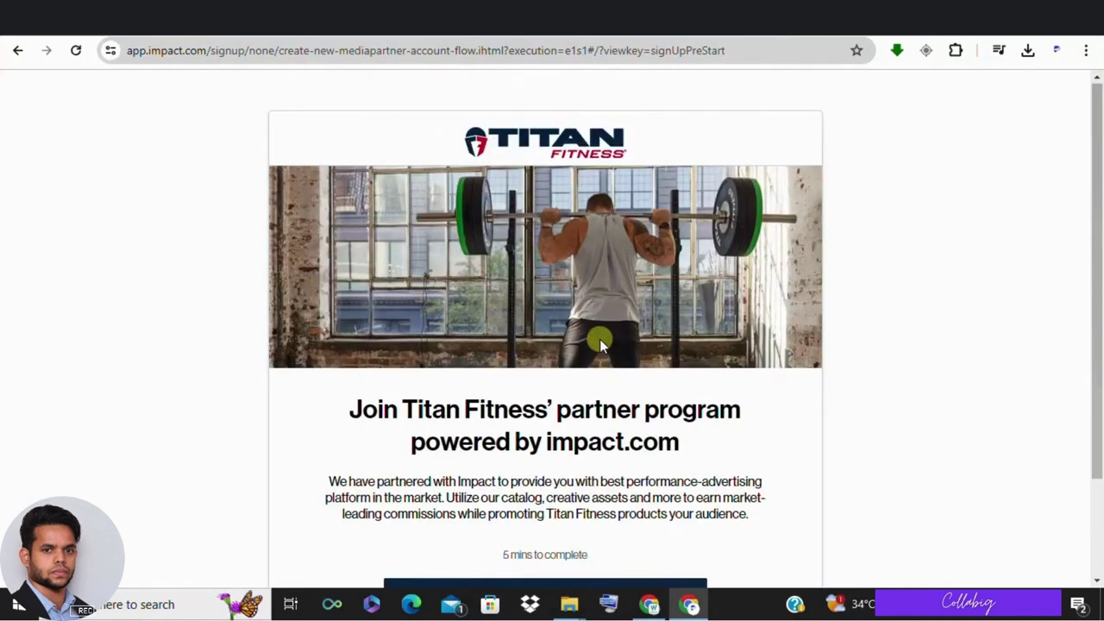